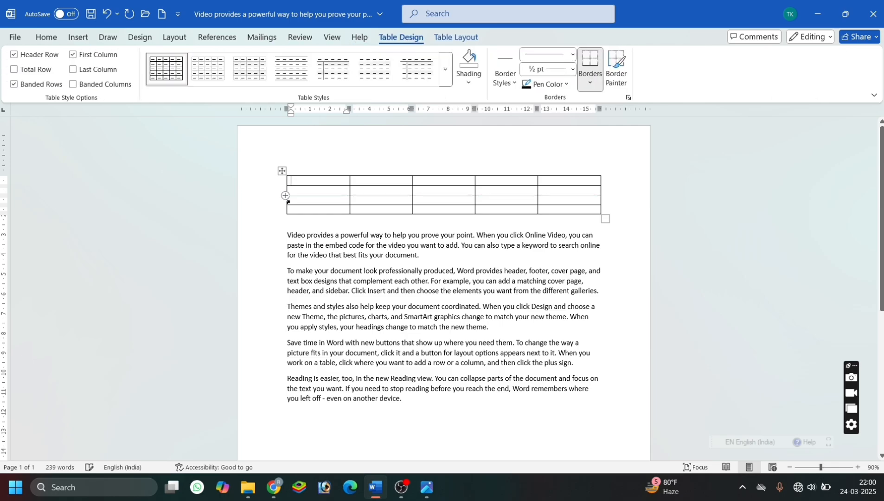
Step: Fill every cell of the four-row, five-column table with placeholder text, beginning with "Jasldfjl adsflkjaslk df" in the first cell
{"action": "type", "text": "Jasldfjl adsflkjaslk df"}
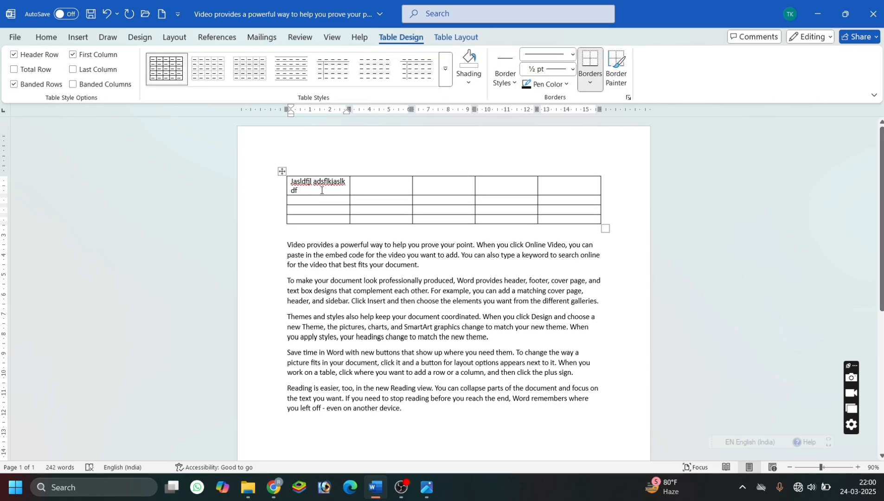
{"action": "key", "text": "Tab"}
{"action": "type", "text": "Kill"}
{"action": "key", "text": "Tab"}
{"action": "type", "text": "Kjh"}
{"action": "key", "text": "Tab"}
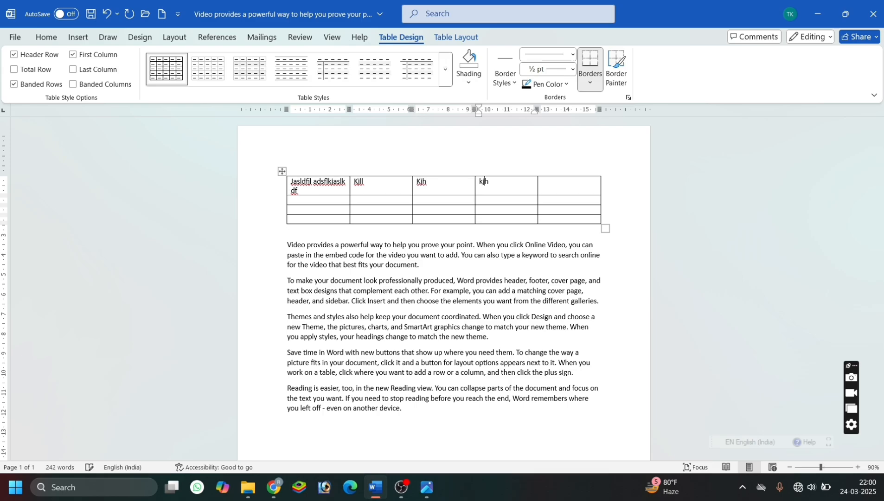
{"action": "type", "text": "Kjh"}
{"action": "key", "text": "Tab"}
{"action": "type", "text": "Kjh\tKjh\tKhkjh\tKjhkj\tHkjh\tKjhkj h\tKjh"}
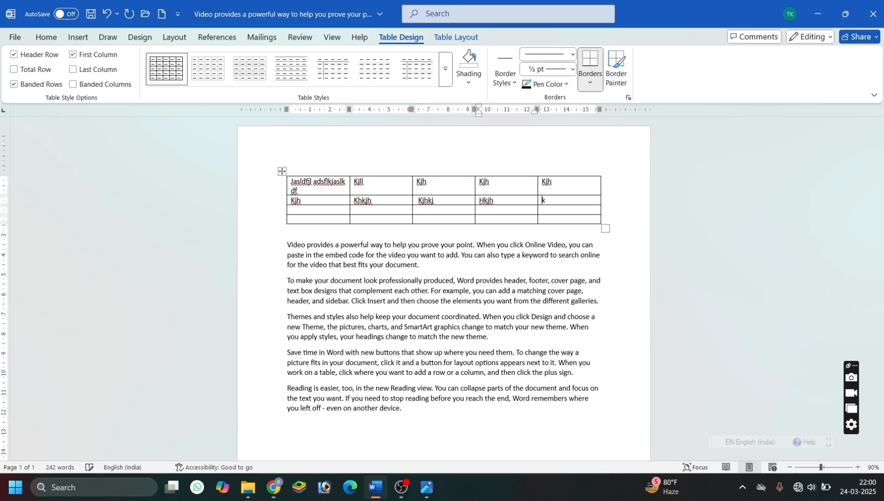
{"action": "type", "text": " kj\tHj h\tKjhkj\tH kj\tHk h\tKj hkj\tH kjh\tk"}
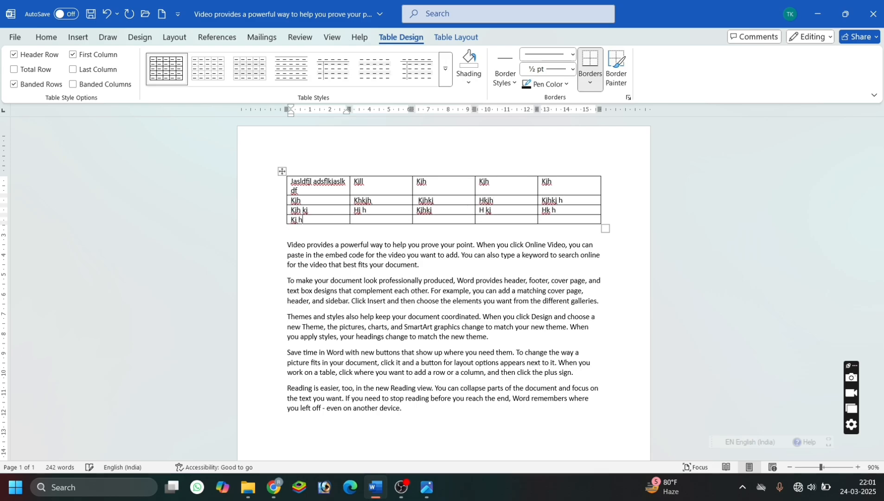
{"action": "type", "text": "j hkj\tHkj h"}
{"action": "type", "text": "kj"}
{"action": "key", "text": "Tab"}
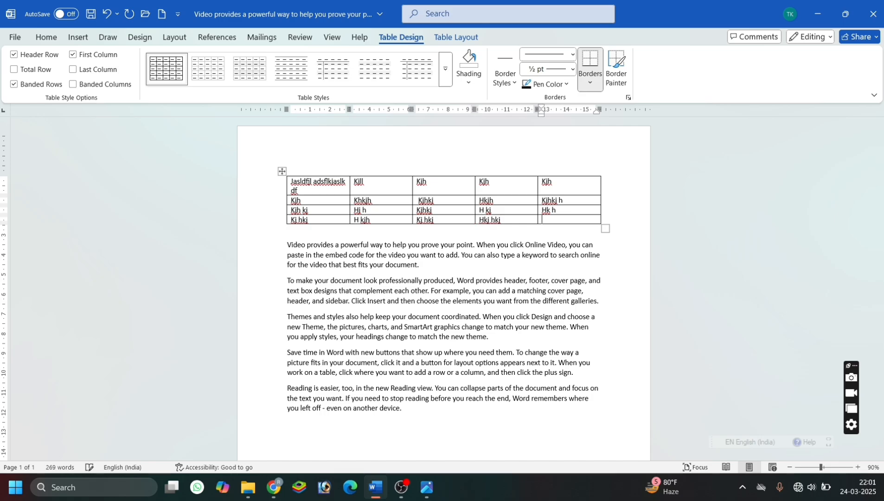
{"action": "type", "text": "kjhjkh"}
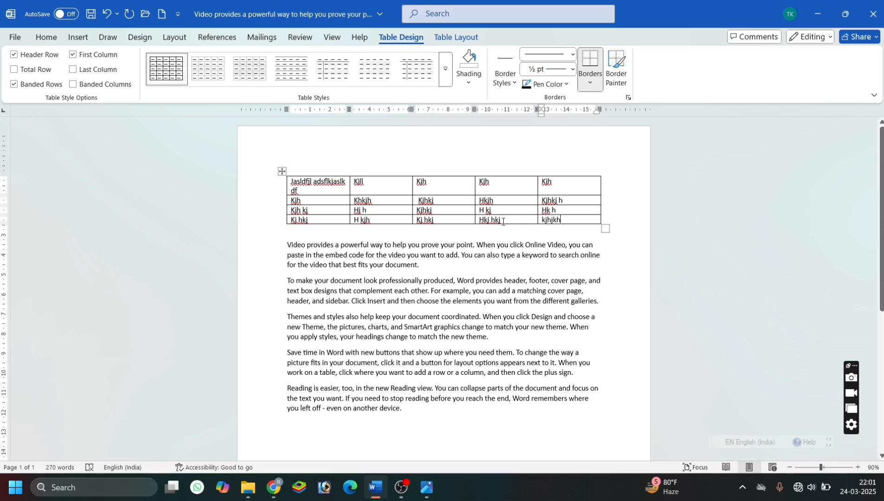
Step: Extend the table with 13 blank rows below the last filled row
{"action": "key", "text": "Tab"}
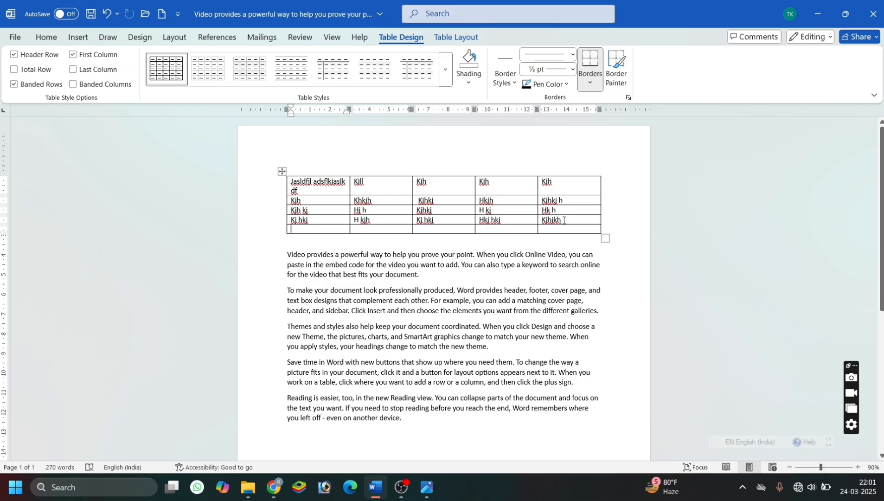
{"action": "key", "text": "Tab"}
{"action": "key", "text": "Tab"}
{"action": "key", "text": "Tab"}
{"action": "key", "text": "Tab"}
{"action": "key", "text": "Tab"}
{"action": "key", "text": "Tab"}
{"action": "key", "text": "Tab"}
{"action": "key", "text": "Tab"}
{"action": "key", "text": "Tab"}
{"action": "key", "text": "Tab"}
{"action": "key", "text": "Tab"}
{"action": "key", "text": "Tab"}
{"action": "key", "text": "Tab"}
{"action": "key", "text": "Tab"}
{"action": "key", "text": "Tab"}
{"action": "key", "text": "Tab"}
{"action": "key", "text": "Tab"}
{"action": "key", "text": "Tab"}
{"action": "key", "text": "Tab"}
{"action": "key", "text": "Tab"}
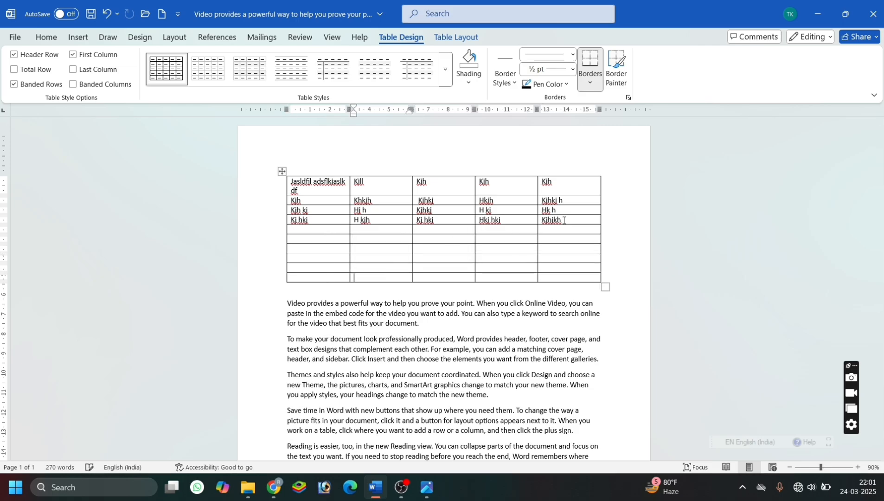
{"action": "key", "text": "Tab"}
{"action": "key", "text": "Tab"}
{"action": "key", "text": "Tab"}
{"action": "key", "text": "Tab"}
{"action": "key", "text": "Tab"}
{"action": "key", "text": "Tab"}
{"action": "key", "text": "Tab"}
{"action": "key", "text": "Tab"}
{"action": "key", "text": "Tab"}
{"action": "key", "text": "Tab"}
{"action": "key", "text": "Tab"}
{"action": "key", "text": "Tab"}
{"action": "key", "text": "Tab"}
{"action": "key", "text": "Tab"}
{"action": "key", "text": "Tab"}
{"action": "key", "text": "Tab"}
{"action": "key", "text": "Tab"}
{"action": "key", "text": "Tab"}
{"action": "key", "text": "Tab"}
{"action": "key", "text": "Tab"}
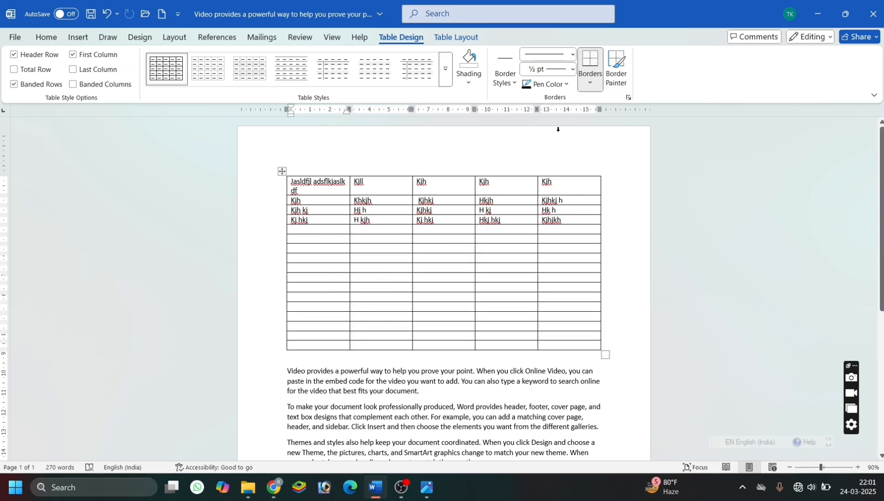
Step: Delete the whole table above the body text
{"action": "left_click", "coordinate": [282, 172]}
{"action": "key", "text": "BackSpace"}
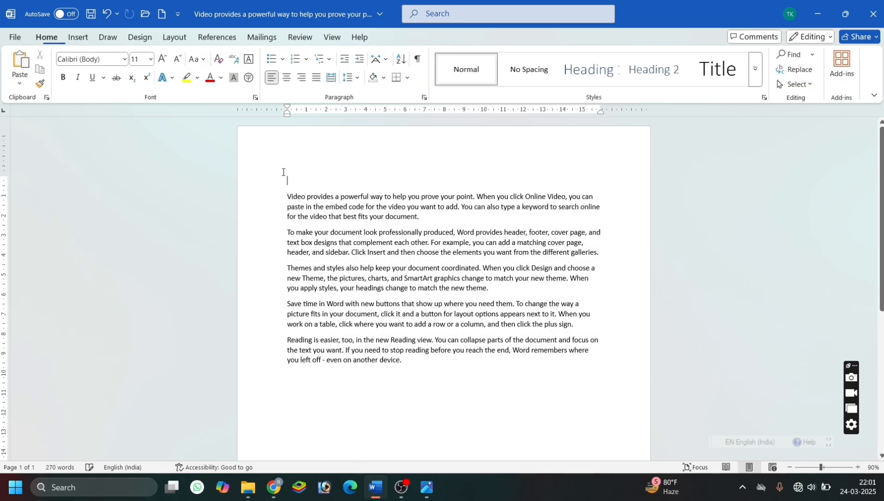
Step: Insert a table with 5 columns and 10 rows above the body text by specifying its dimensions
{"action": "left_click", "coordinate": [79, 39]}
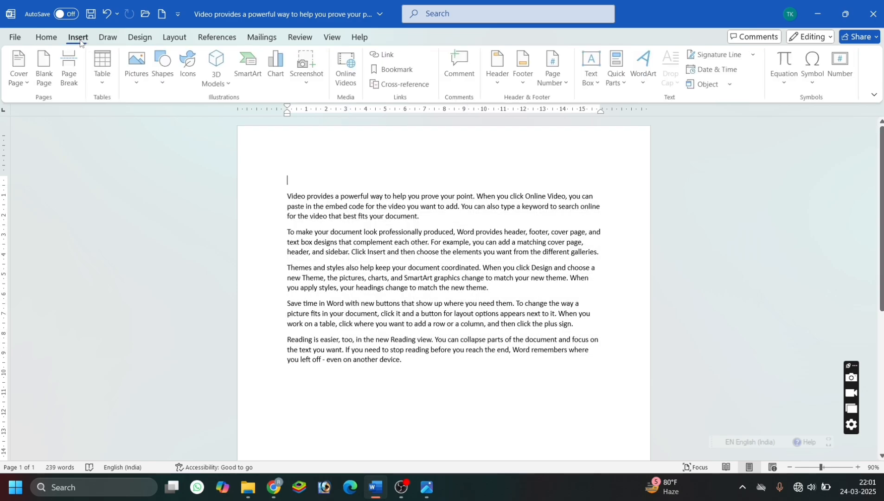
{"action": "left_click", "coordinate": [103, 68]}
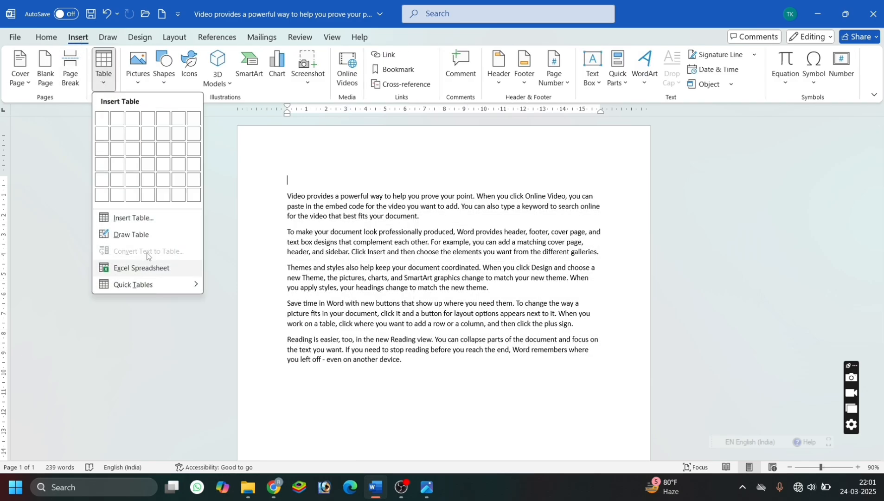
{"action": "left_click", "coordinate": [141, 223]}
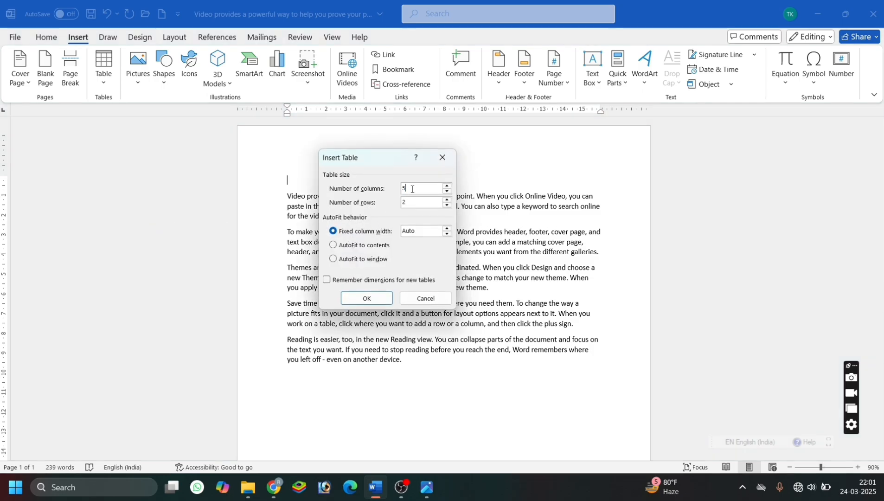
{"action": "type", "text": "6"}
{"action": "key", "text": "BackSpace"}
{"action": "type", "text": "5"}
{"action": "left_click", "coordinate": [382, 301]}
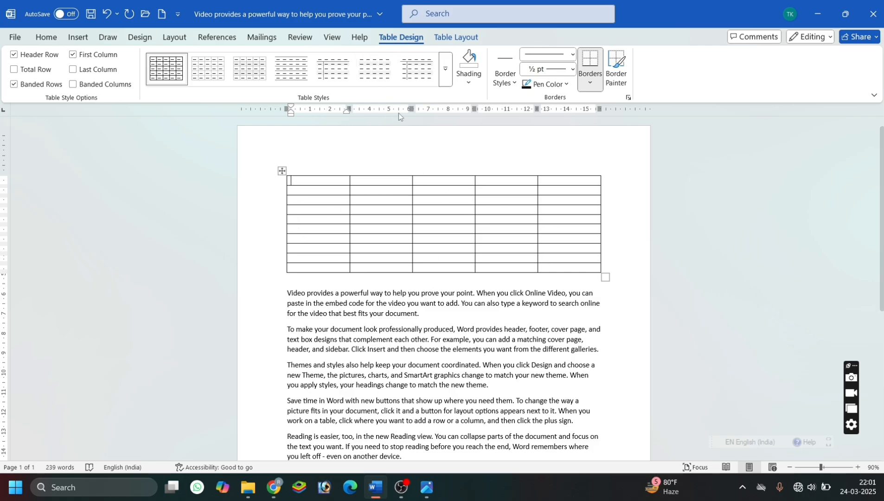
Step: Delete the 10-row table and draw a single-cell table about 16.6 cm wide and 1.9 cm high in its place
{"action": "left_click", "coordinate": [281, 171]}
{"action": "key", "text": "BackSpace"}
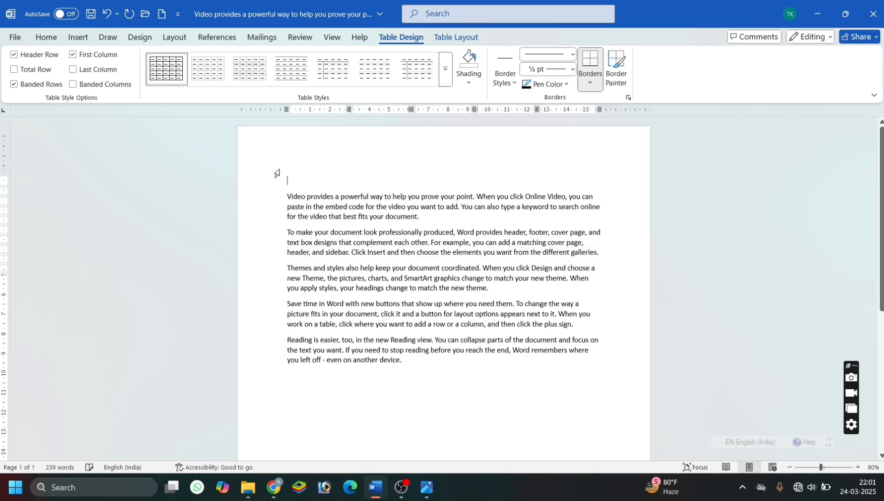
{"action": "left_click", "coordinate": [78, 37]}
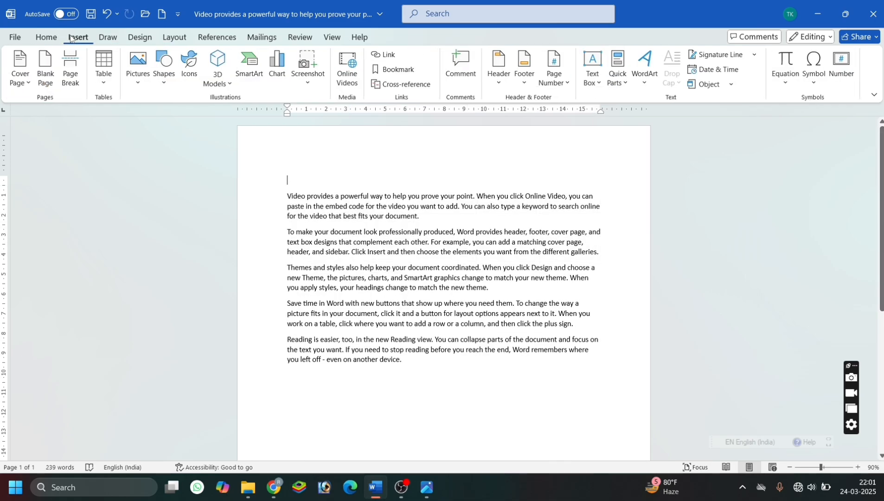
{"action": "left_click", "coordinate": [102, 74]}
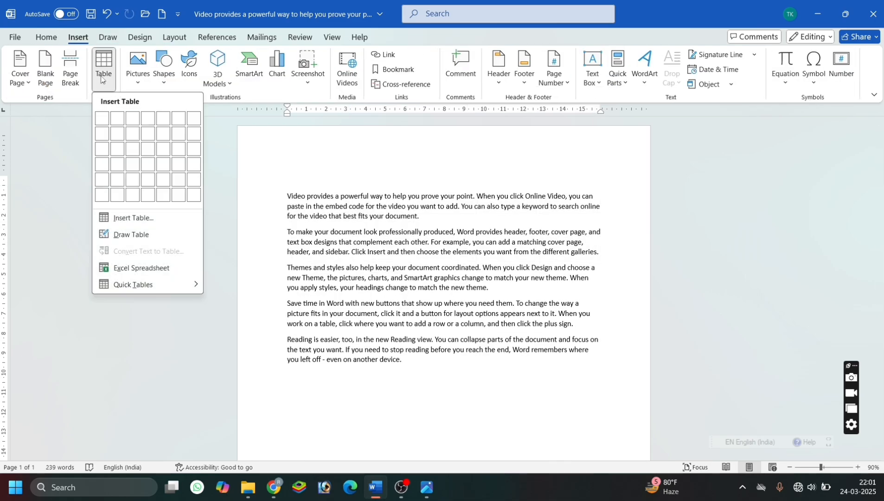
{"action": "left_click", "coordinate": [183, 235]}
{"action": "mouse_move", "coordinate": [285, 148]}
{"action": "left_mouse_down"}
{"action": "mouse_move", "coordinate": [565, 195]}
{"action": "mouse_move", "coordinate": [666, 185]}
{"action": "mouse_move", "coordinate": [613, 186]}
{"action": "left_mouse_up"}
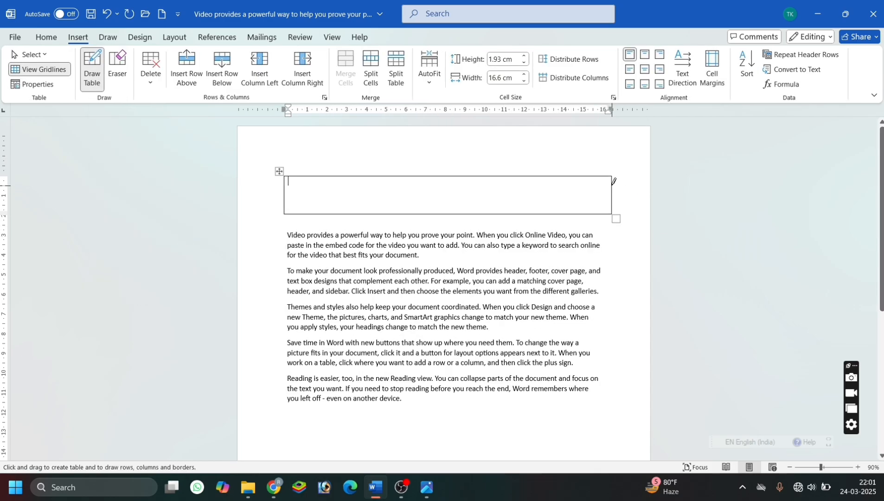
Step: Draw four vertical dividers in the table to form five cells, and a horizontal line halving the last cell
{"action": "left_click_drag", "start_coordinate": [332, 175], "coordinate": [335, 213]}
{"action": "left_click_drag", "start_coordinate": [505, 173], "coordinate": [511, 200]}
{"action": "mouse_move", "coordinate": [550, 175]}
{"action": "left_mouse_down"}
{"action": "mouse_move", "coordinate": [550, 197]}
{"action": "mouse_move", "coordinate": [579, 186]}
{"action": "mouse_move", "coordinate": [580, 197]}
{"action": "mouse_move", "coordinate": [604, 195]}
{"action": "left_mouse_up"}
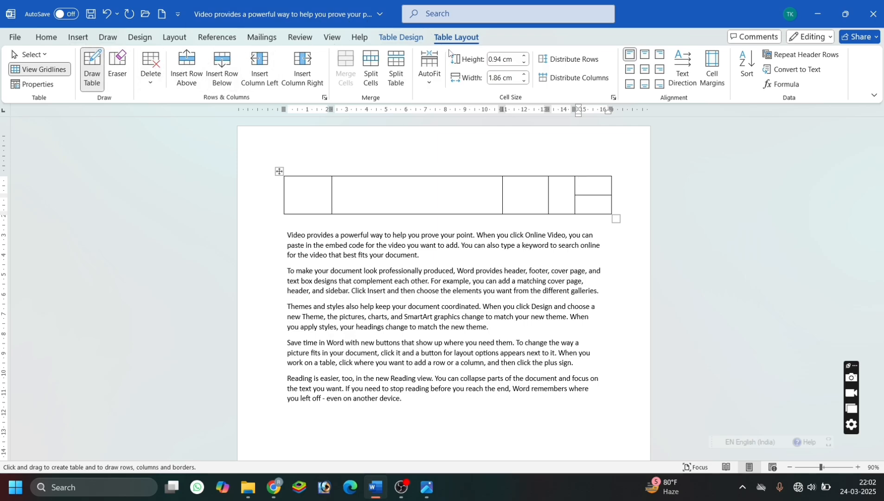
Step: Erase the horizontal line in the table's last cell and the vertical border between the third and fourth cells
{"action": "left_click", "coordinate": [118, 68]}
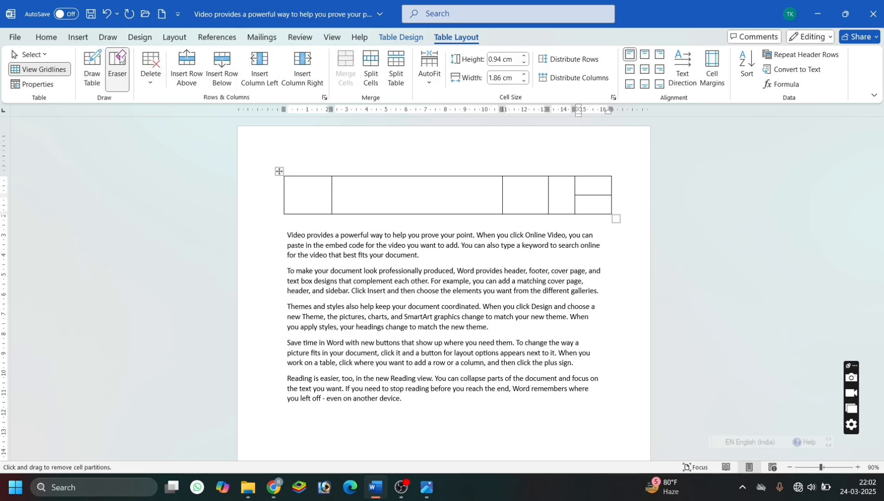
{"action": "left_click", "coordinate": [596, 194]}
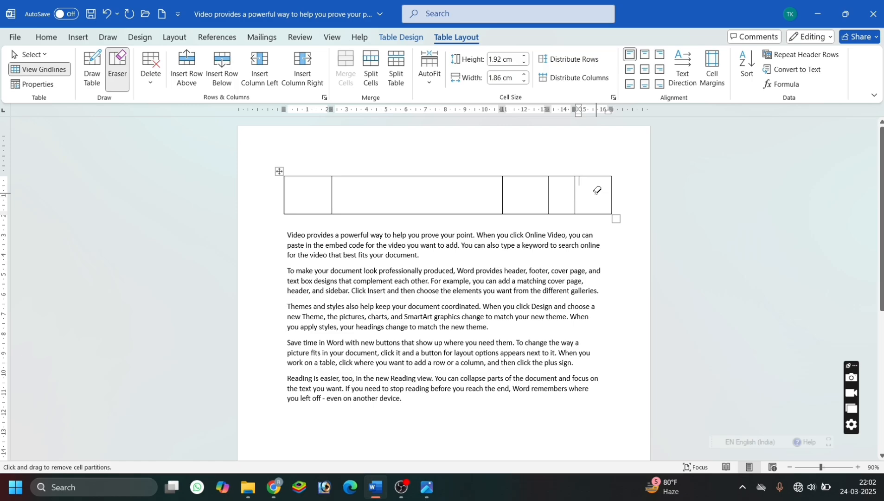
{"action": "left_click", "coordinate": [548, 192]}
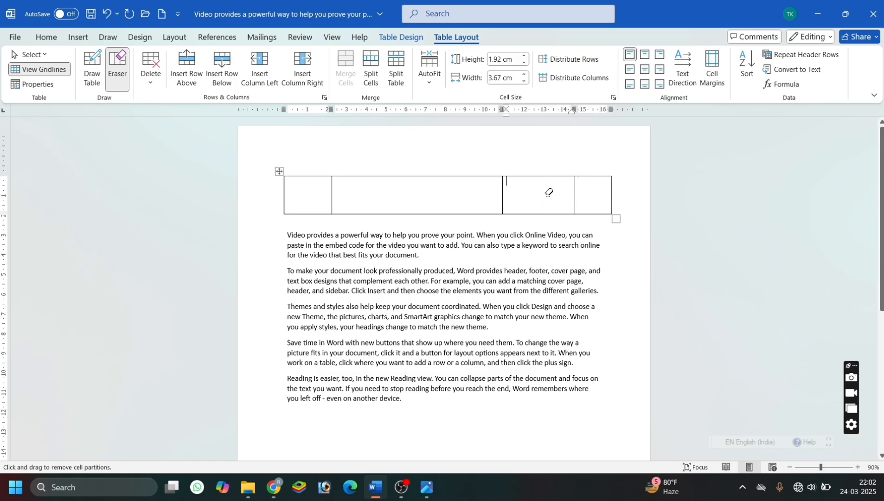
Step: Stop erasing borders and delete the entire hand-drawn table
{"action": "double_click", "coordinate": [357, 130]}
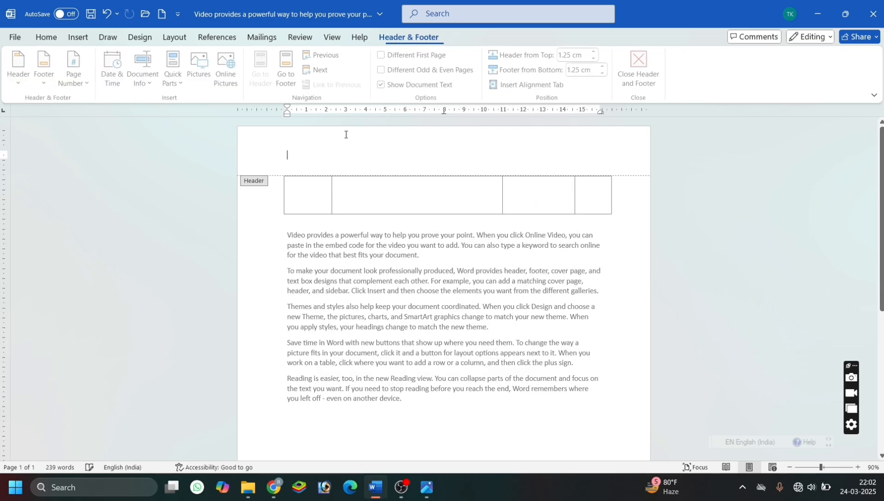
{"action": "double_click", "coordinate": [271, 208]}
{"action": "left_click", "coordinate": [278, 172]}
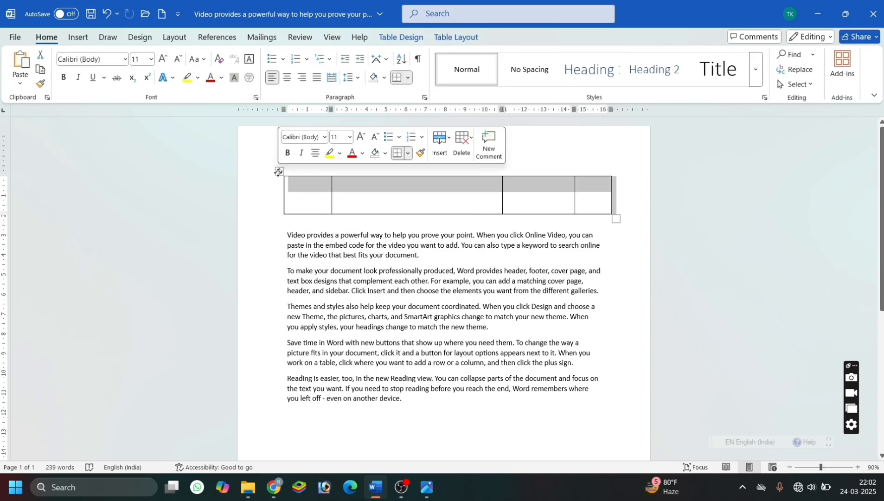
{"action": "key", "text": "BackSpace"}
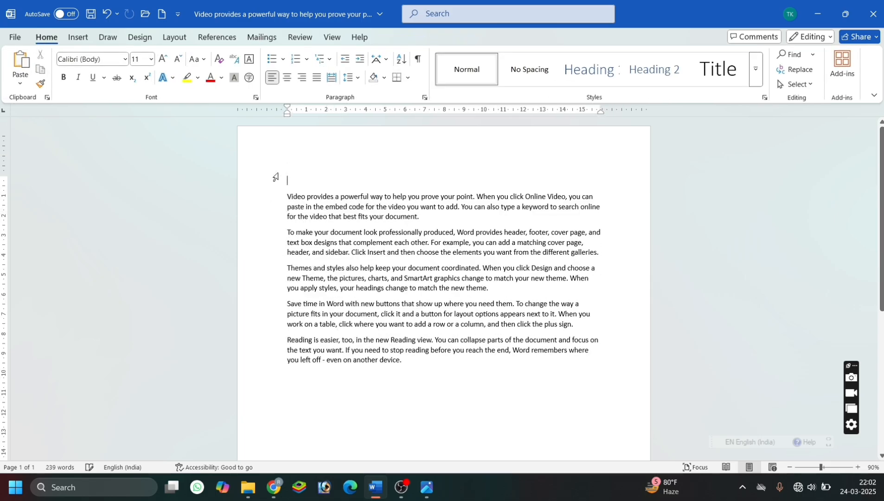
Step: Enter the comma-separated line "Name,phy,che,bio,total,percentage" in the empty paragraph above the body text
{"action": "left_click", "coordinate": [77, 39]}
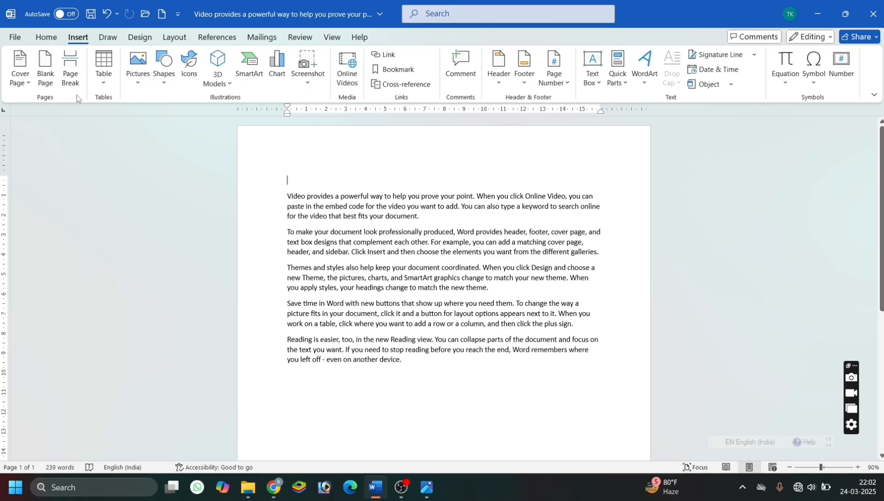
{"action": "left_click", "coordinate": [102, 82]}
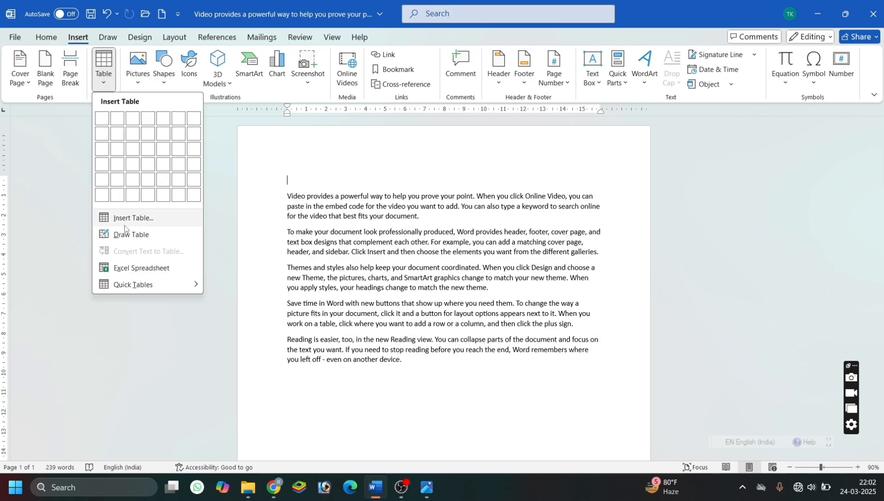
{"action": "left_click", "coordinate": [300, 172]}
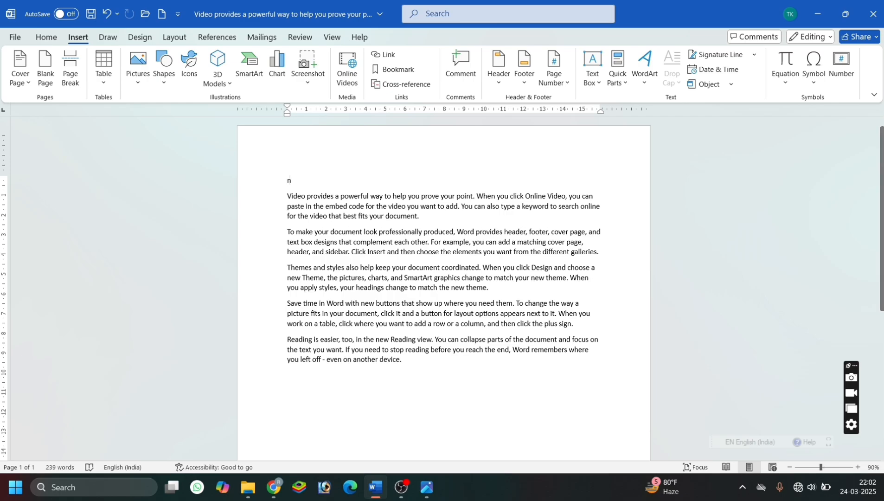
{"action": "type", "text": "name,phy,che,"}
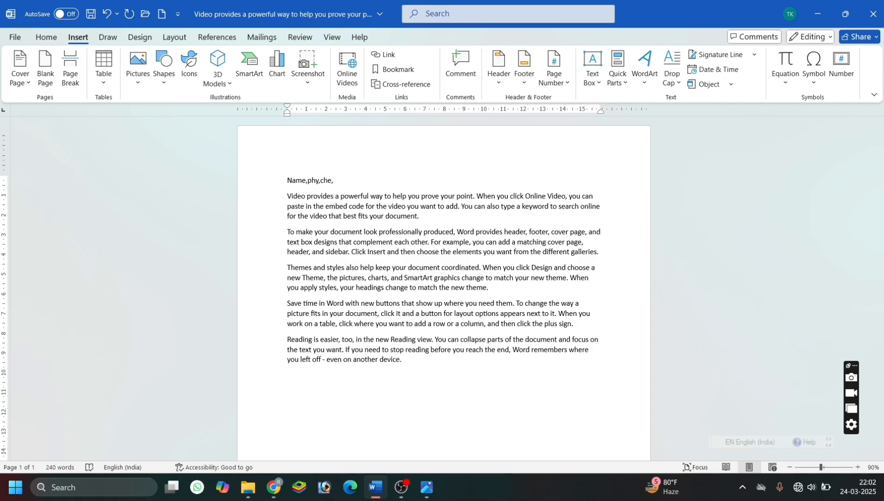
{"action": "type", "text": "bio,total,percentage"}
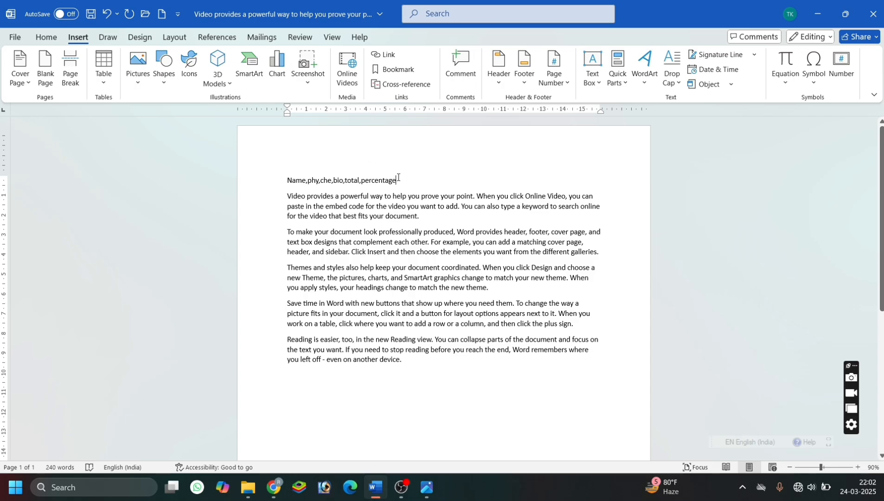
Step: Convert the comma-separated line into a six-column table, separating the text at the commas
{"action": "left_click_drag", "start_coordinate": [398, 180], "coordinate": [281, 183]}
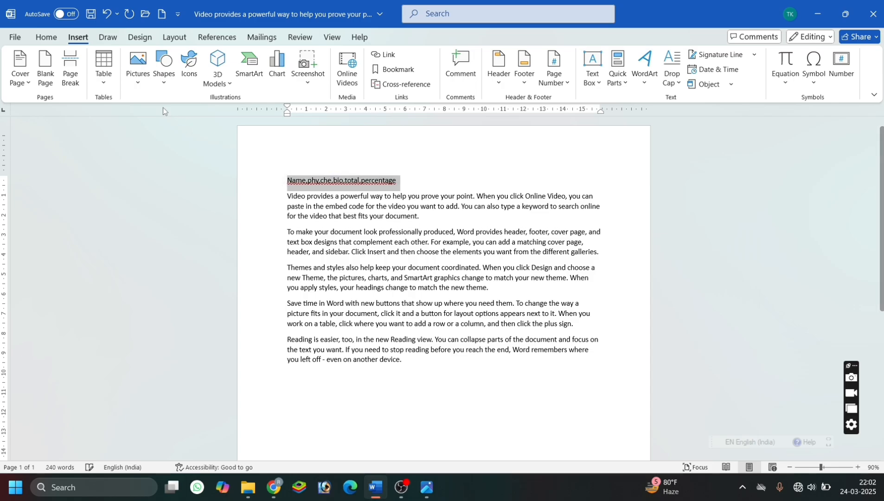
{"action": "left_click", "coordinate": [104, 68]}
{"action": "left_click", "coordinate": [150, 254]}
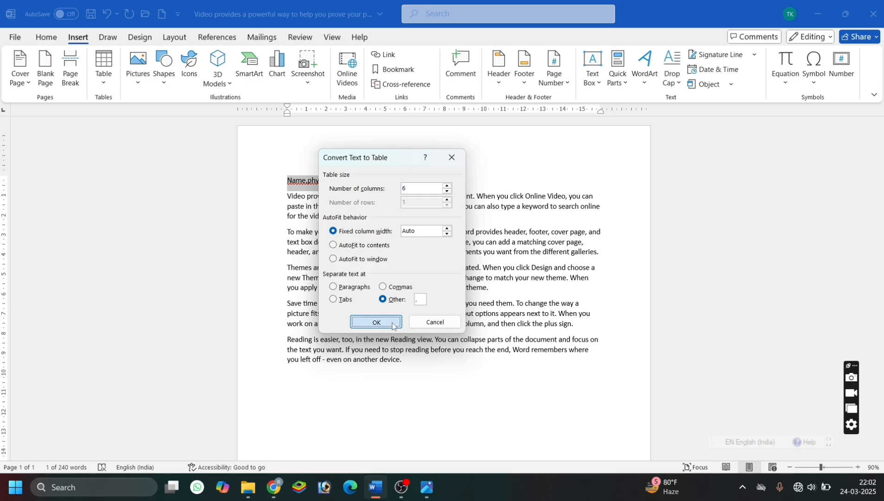
{"action": "left_click", "coordinate": [392, 326]}
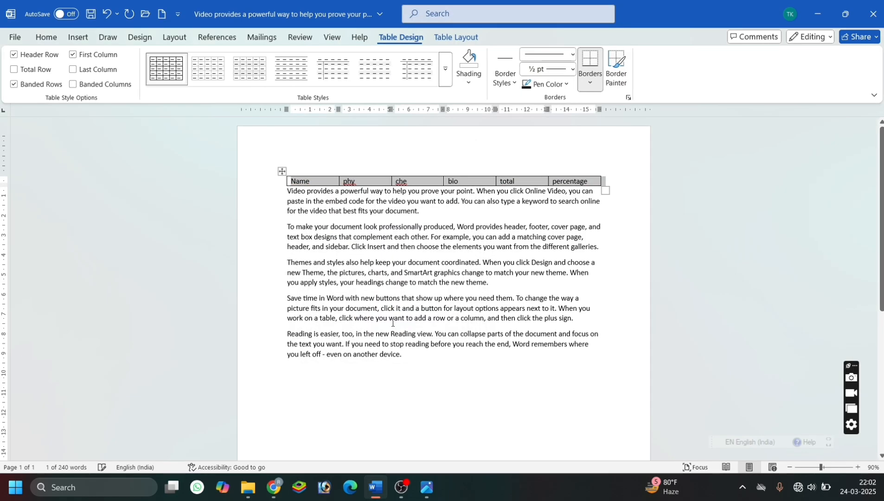
Step: Add seven blank rows below the table's row of subject headings
{"action": "left_click", "coordinate": [512, 186]}
{"action": "left_click", "coordinate": [592, 183]}
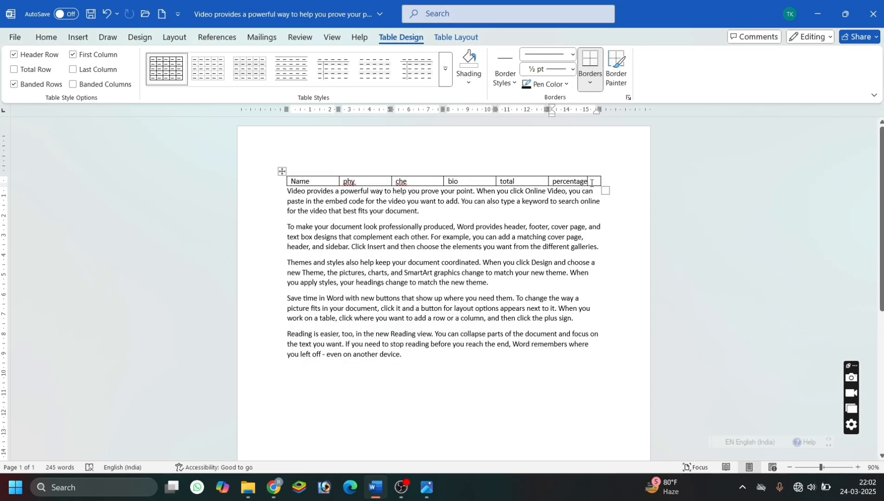
{"action": "key", "text": "Tab"}
{"action": "key", "text": "Tab"}
{"action": "key", "text": "Tab"}
{"action": "key", "text": "Tab"}
{"action": "key", "text": "Tab"}
{"action": "key", "text": "Tab"}
{"action": "key", "text": "Tab"}
{"action": "key", "text": "Tab"}
{"action": "key", "text": "Tab"}
{"action": "key", "text": "Tab"}
{"action": "key", "text": "Tab"}
{"action": "key", "text": "Tab"}
{"action": "key", "text": "Tab"}
{"action": "key", "text": "Tab"}
{"action": "key", "text": "Tab"}
{"action": "key", "text": "Tab"}
{"action": "key", "text": "Tab"}
{"action": "key", "text": "Tab"}
{"action": "key", "text": "Tab"}
{"action": "key", "text": "Tab"}
{"action": "key", "text": "Tab"}
{"action": "key", "text": "Tab"}
{"action": "key", "text": "Tab"}
{"action": "key", "text": "Tab"}
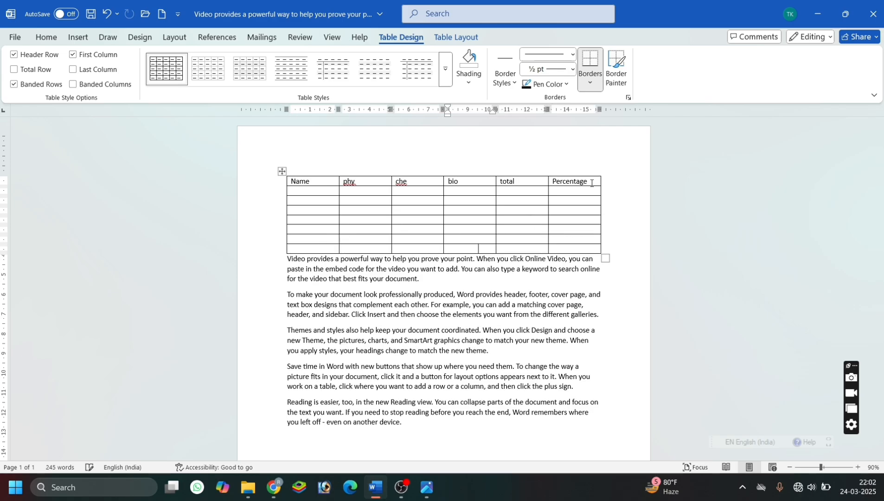
Step: Delete the whole table of subject headings and insert an embedded Excel spreadsheet in its place above the body text
{"action": "left_click", "coordinate": [282, 172]}
{"action": "key", "text": "BackSpace"}
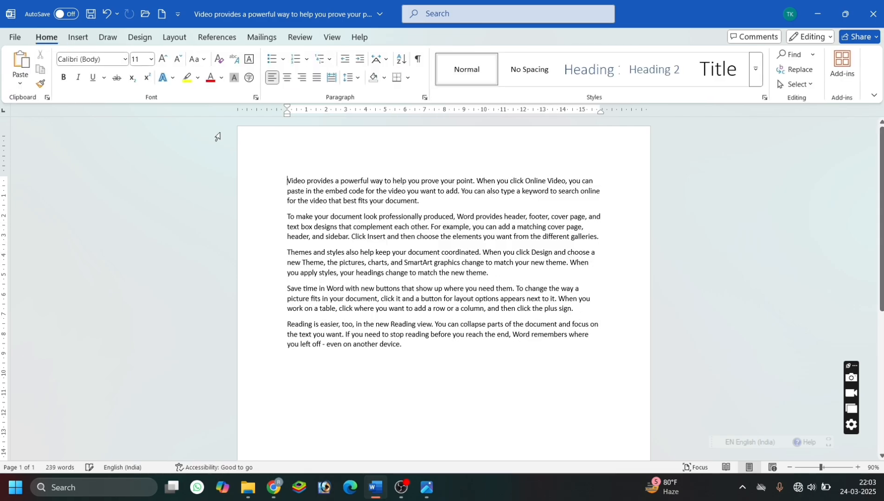
{"action": "left_click", "coordinate": [77, 40]}
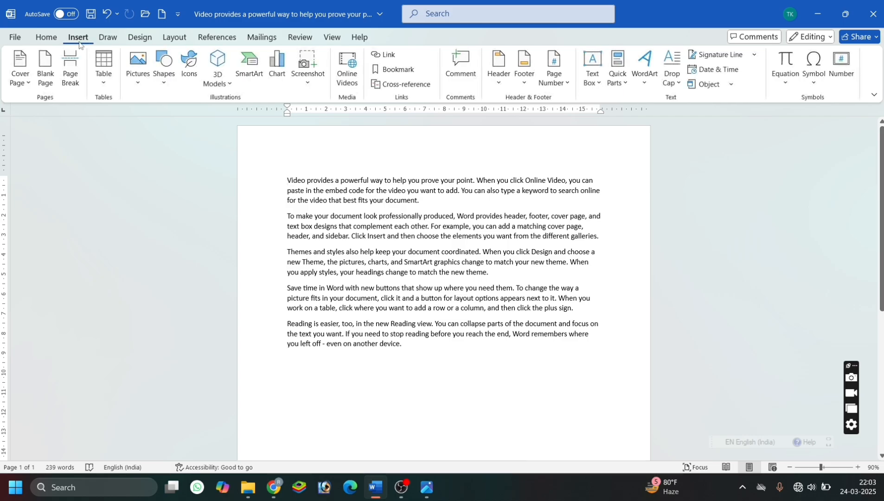
{"action": "left_click", "coordinate": [105, 82]}
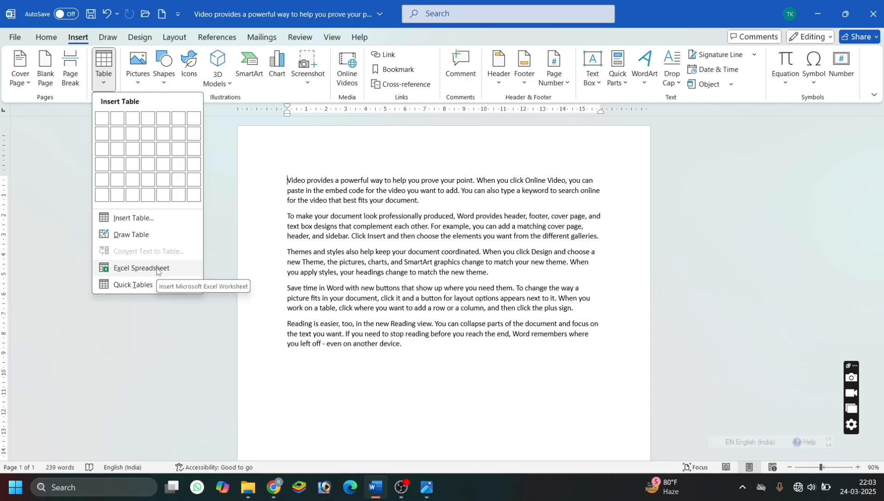
{"action": "left_click", "coordinate": [156, 269]}
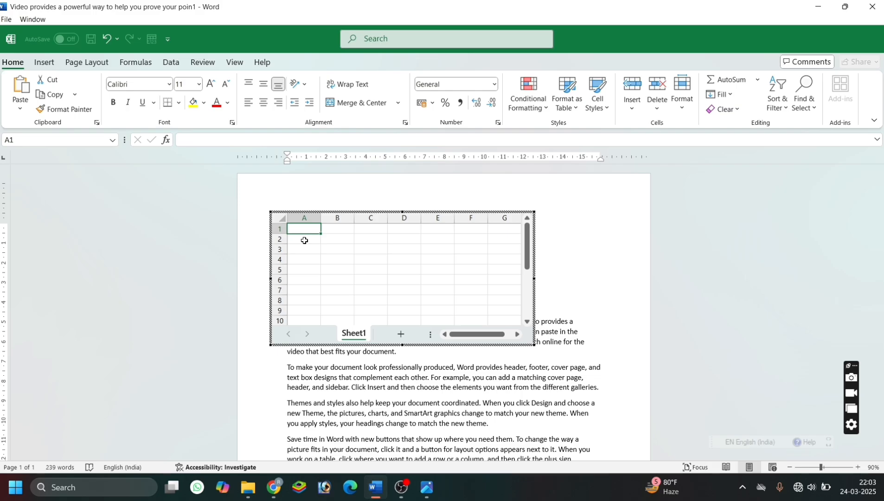
Step: Enter the formula =40+60 in cell A1 of the embedded spreadsheet
{"action": "type", "text": "="}
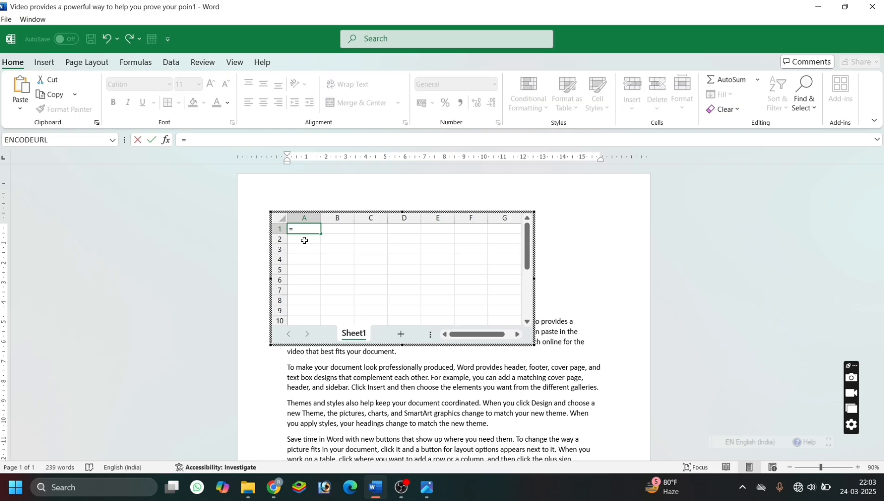
{"action": "type", "text": "40+60"}
{"action": "key", "text": "Return"}
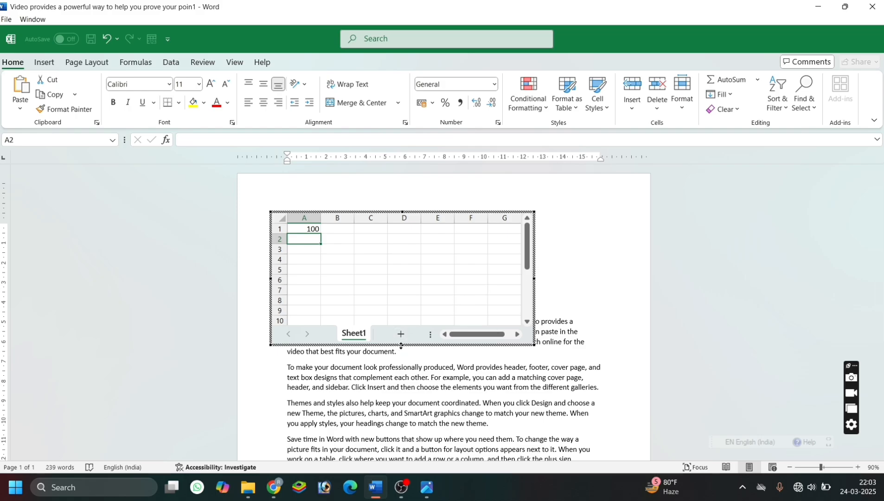
Step: Shrink the embedded spreadsheet to two rows and about five columns, and leave its editing mode
{"action": "left_click_drag", "start_coordinate": [401, 345], "coordinate": [391, 266]}
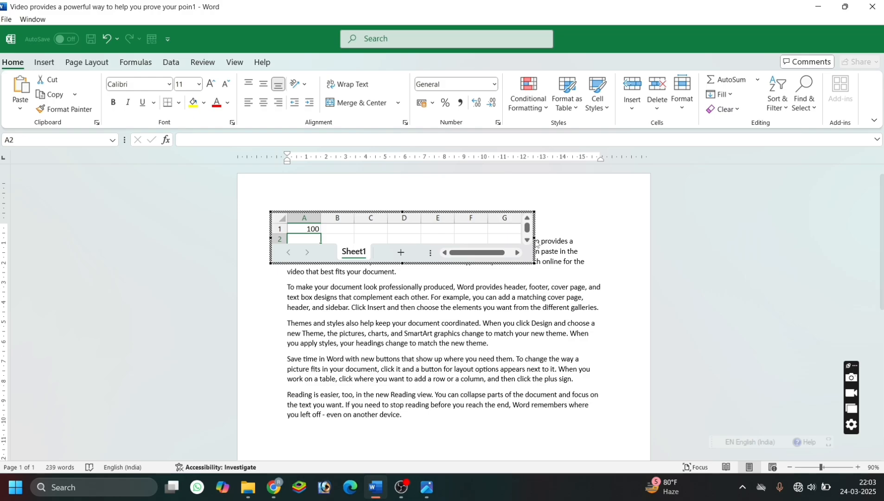
{"action": "left_click_drag", "start_coordinate": [534, 238], "coordinate": [467, 238]}
{"action": "left_click", "coordinate": [509, 256]}
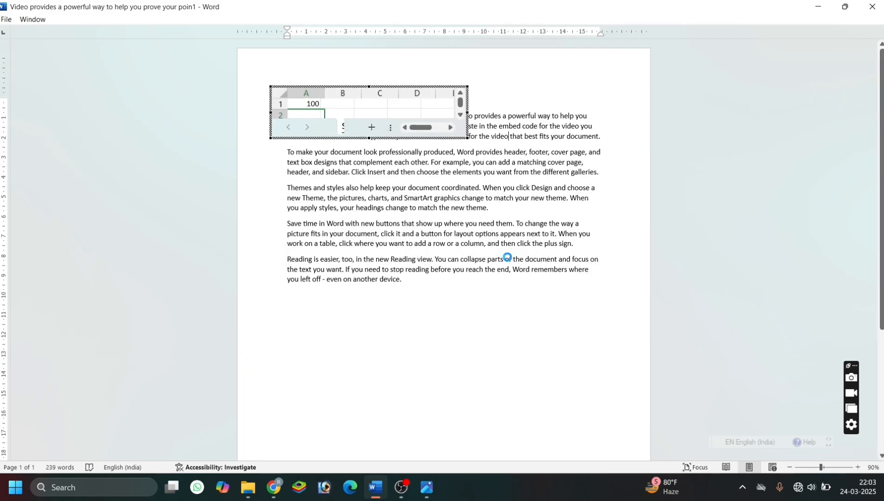
Step: Delete the embedded spreadsheet and insert the built-in Calendar 2 quick table in its place
{"action": "left_click", "coordinate": [392, 188]}
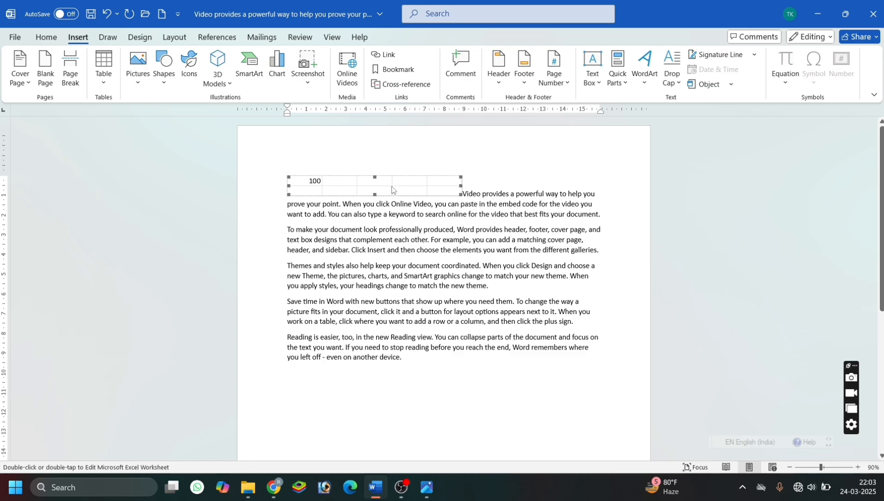
{"action": "key", "text": "Delete"}
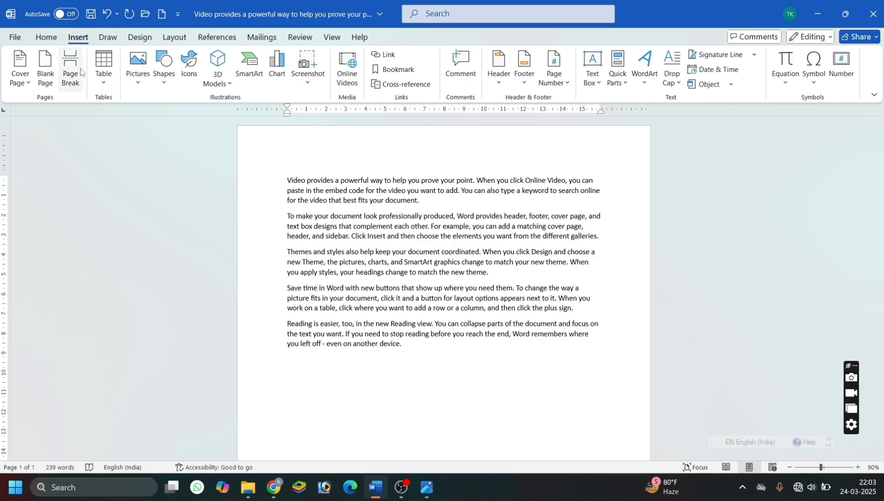
{"action": "left_click", "coordinate": [102, 75]}
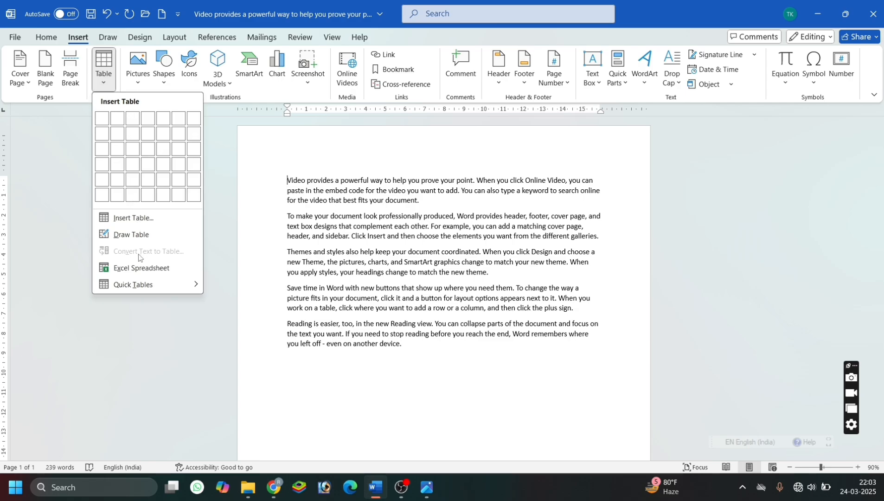
{"action": "mouse_move", "coordinate": [131, 285]}
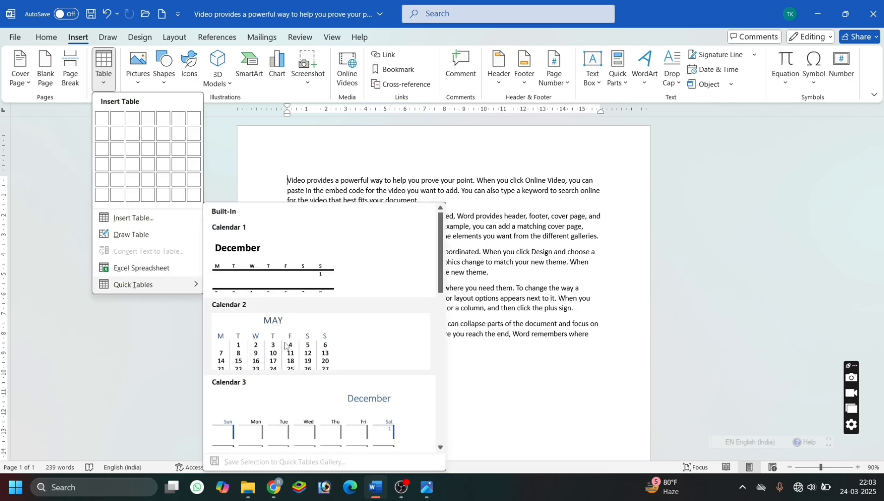
{"action": "scroll", "coordinate": [297, 362], "scroll_direction": "down", "scroll_amount": 8}
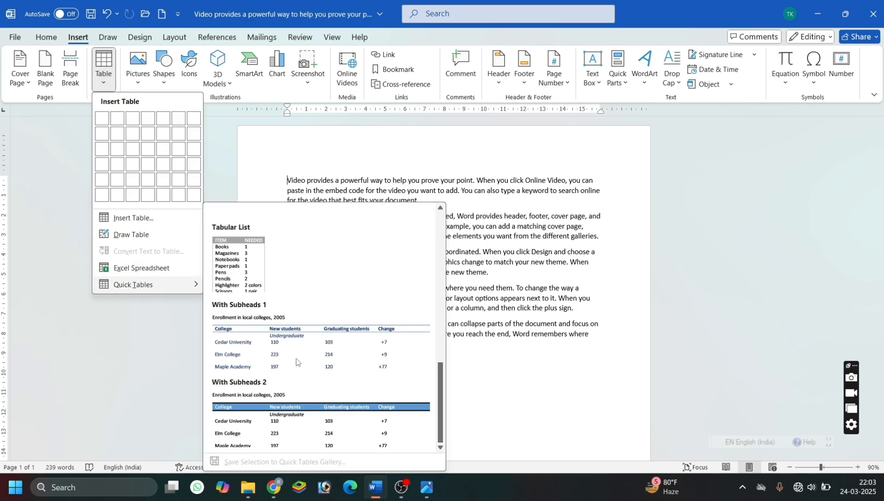
{"action": "scroll", "coordinate": [296, 362], "scroll_direction": "up", "scroll_amount": 8}
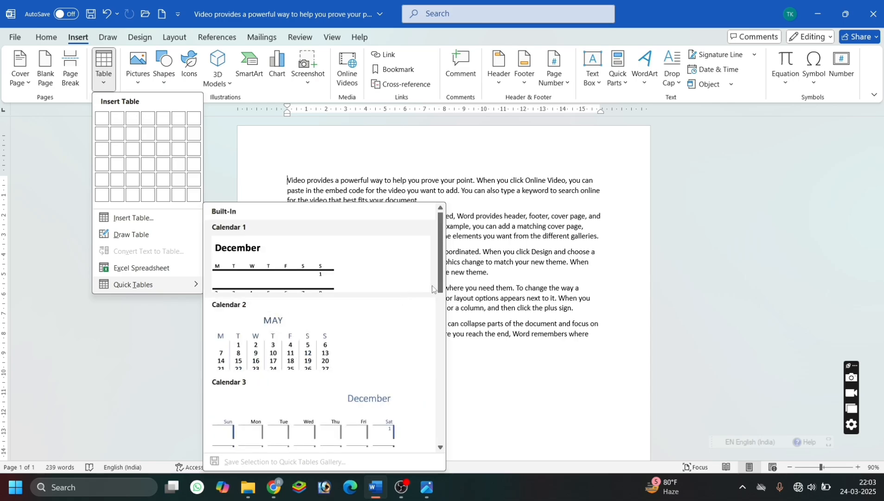
{"action": "left_click_drag", "start_coordinate": [439, 286], "coordinate": [366, 307]}
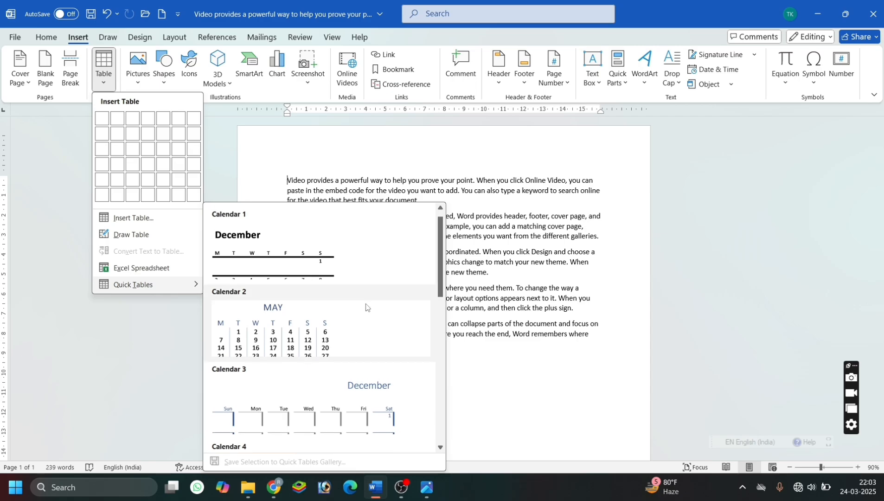
{"action": "left_click", "coordinate": [311, 321]}
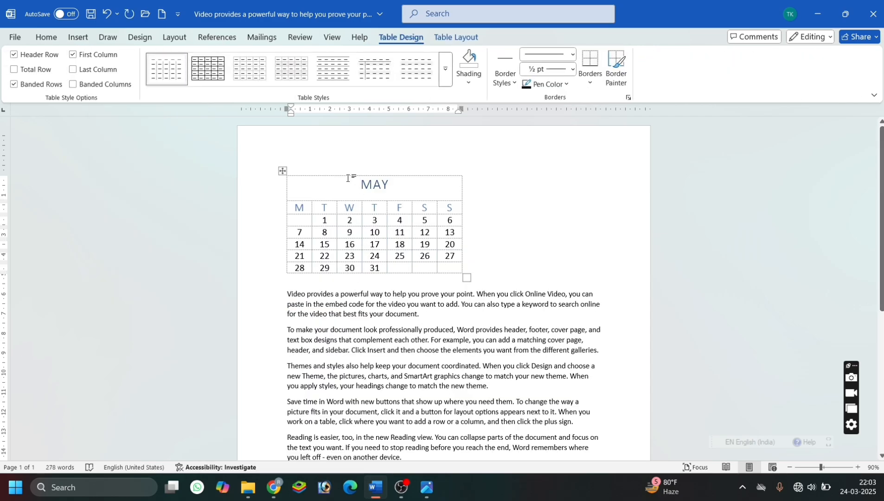
Step: Shrink the May calendar to about 6 cm wide and place a copy of it beside the opening paragraph
{"action": "left_click_drag", "start_coordinate": [466, 277], "coordinate": [404, 235]}
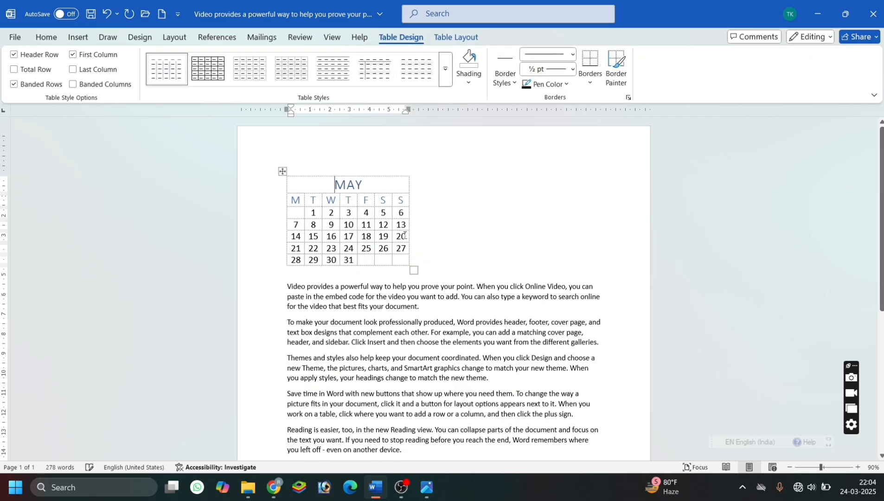
{"action": "left_click", "coordinate": [282, 171]}
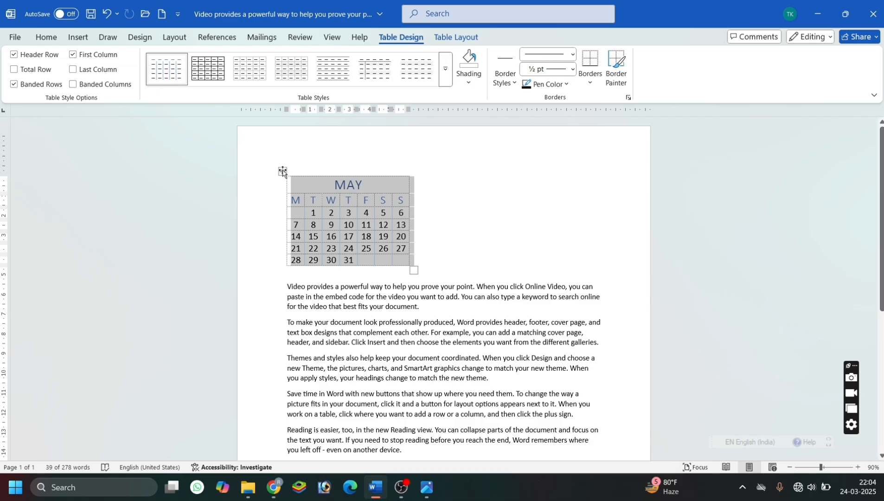
{"action": "mouse_move", "coordinate": [283, 172]}
{"action": "left_mouse_down"}
{"action": "mouse_move", "coordinate": [421, 173]}
{"action": "mouse_move", "coordinate": [473, 197]}
{"action": "mouse_move", "coordinate": [283, 169]}
{"action": "left_mouse_up"}
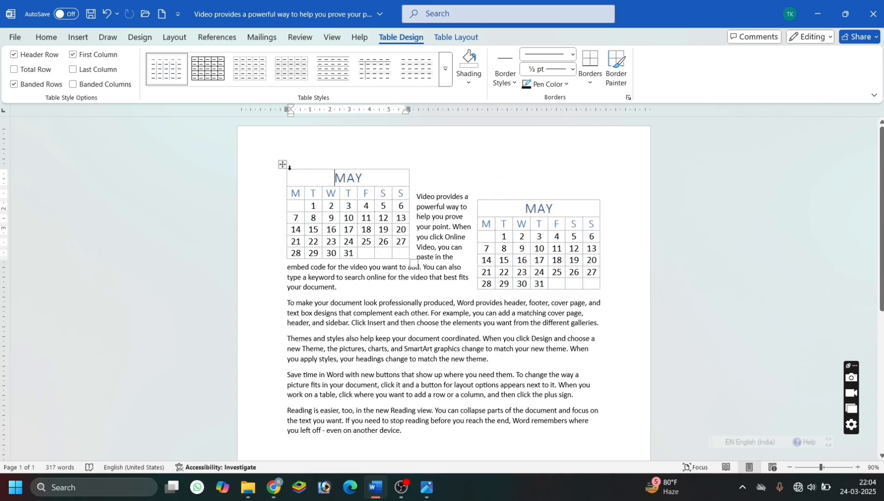
Step: Place two more copies of the second May calendar, one slightly above it and one below it
{"action": "left_click", "coordinate": [521, 214]}
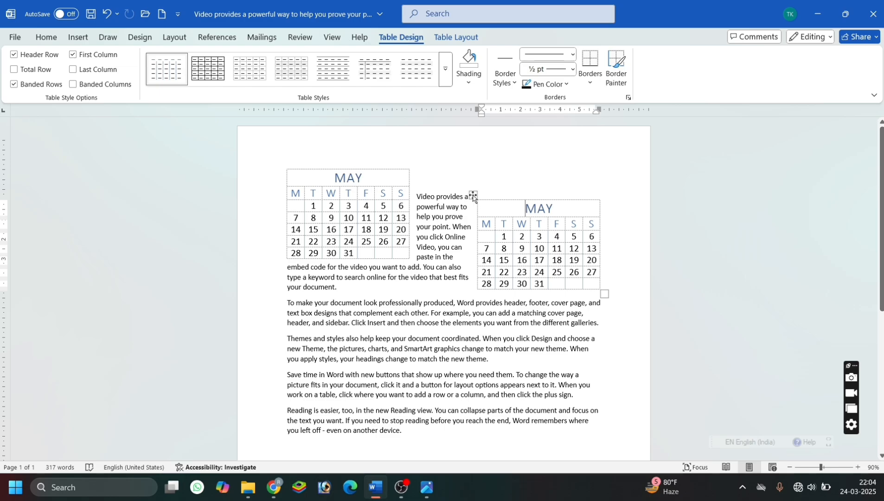
{"action": "left_click_drag", "start_coordinate": [473, 196], "coordinate": [435, 168]}
{"action": "left_click", "coordinate": [526, 262]}
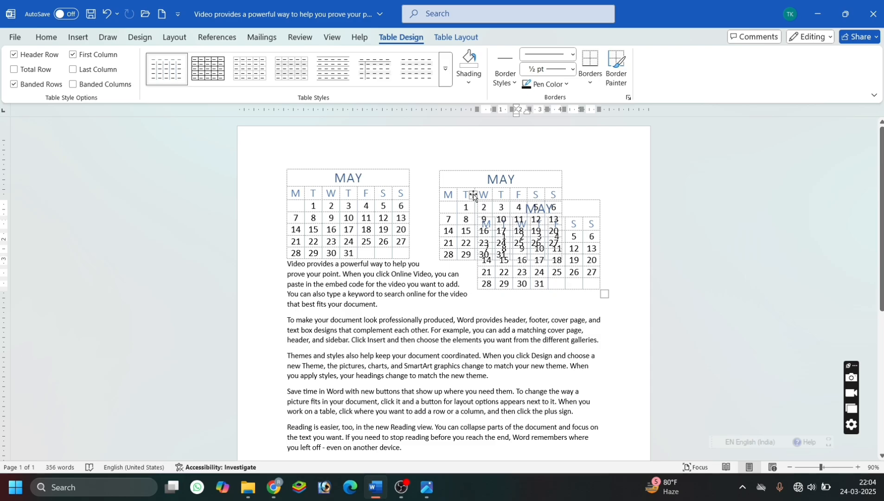
{"action": "left_click_drag", "start_coordinate": [474, 196], "coordinate": [440, 277]}
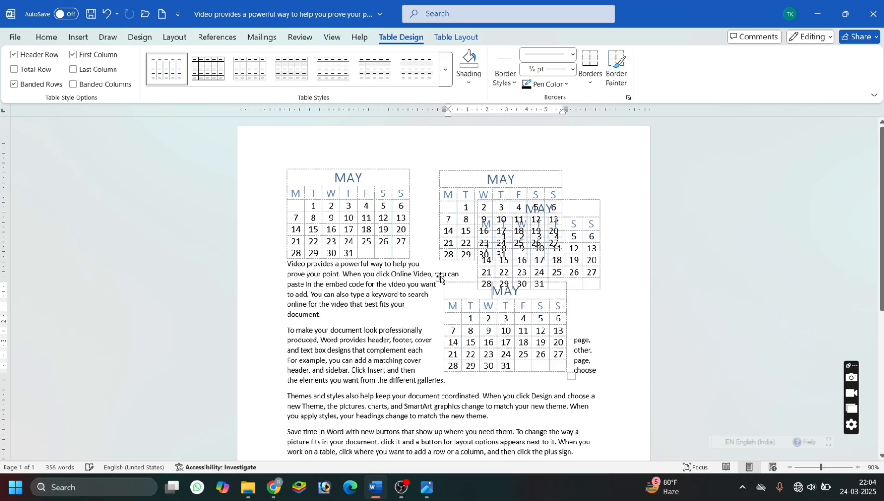
Step: Move the overlapping middle calendar to the space below the first May calendar
{"action": "left_click", "coordinate": [483, 206]}
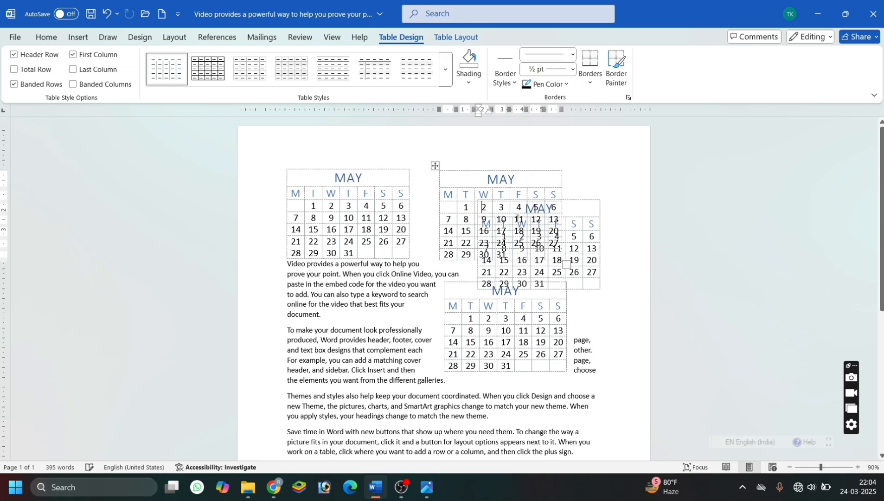
{"action": "left_click", "coordinate": [577, 249]}
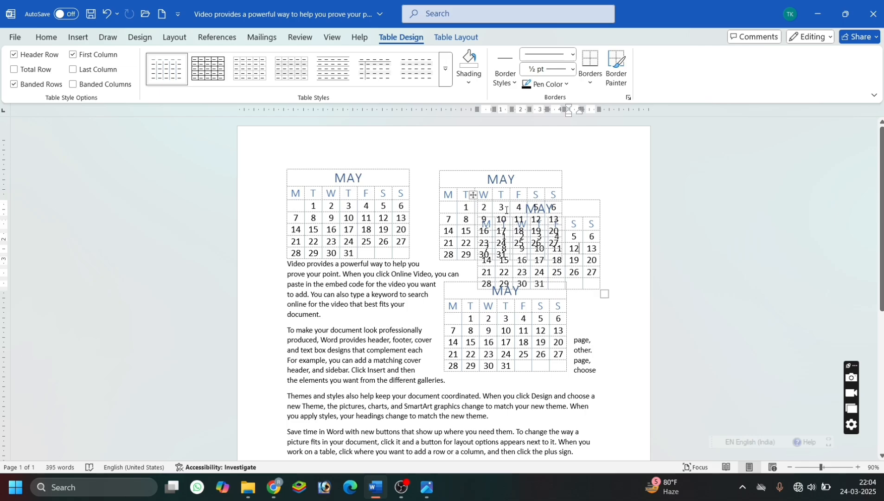
{"action": "left_click_drag", "start_coordinate": [472, 195], "coordinate": [297, 301]}
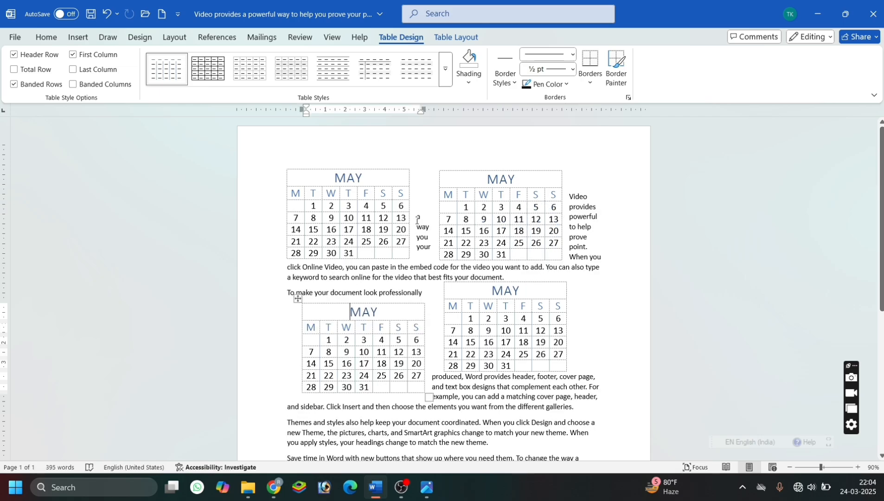
Step: Try deleting the selected calendars and text, and undo back to the two-calendar layout
{"action": "left_click_drag", "start_coordinate": [416, 220], "coordinate": [548, 408]}
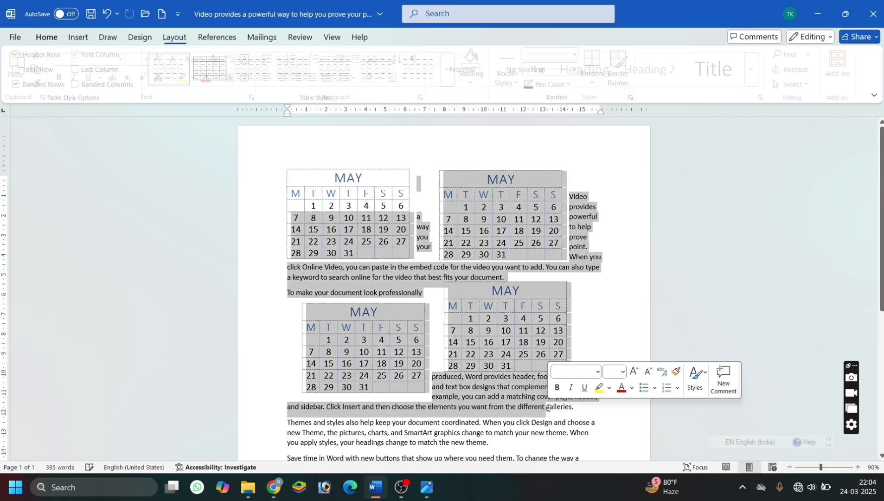
{"action": "key", "text": "Delete"}
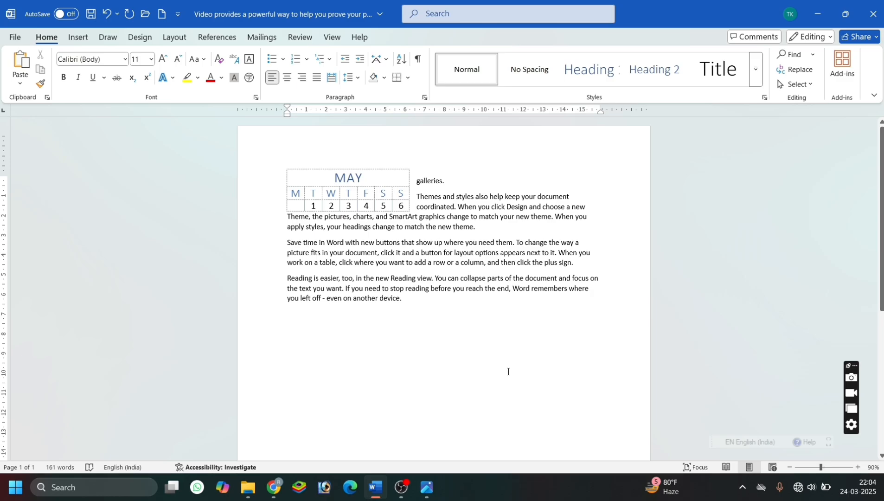
{"action": "key", "text": "ctrl+z"}
{"action": "key", "text": "ctrl+z"}
{"action": "key", "text": "ctrl+z"}
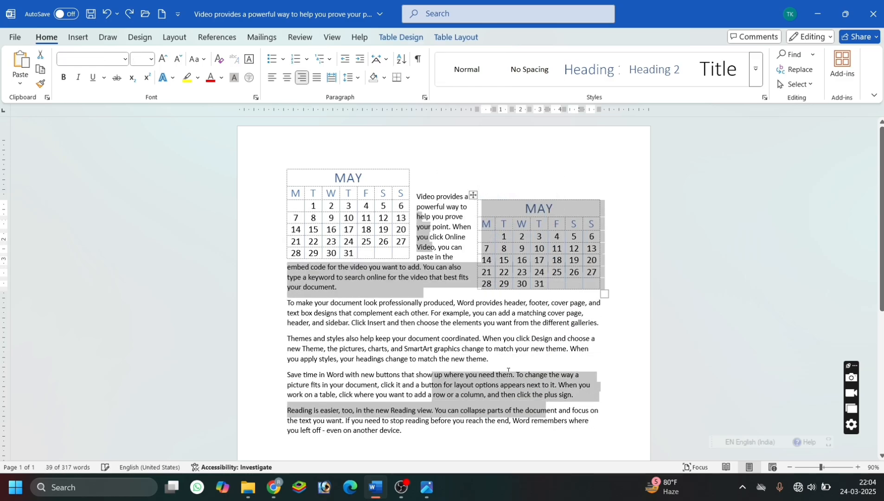
{"action": "left_click", "coordinate": [416, 193]}
{"action": "key", "text": "Return"}
{"action": "key", "text": "Return"}
{"action": "key", "text": "Return"}
{"action": "key", "text": "Return"}
{"action": "key", "text": "Return"}
{"action": "key", "text": "Return"}
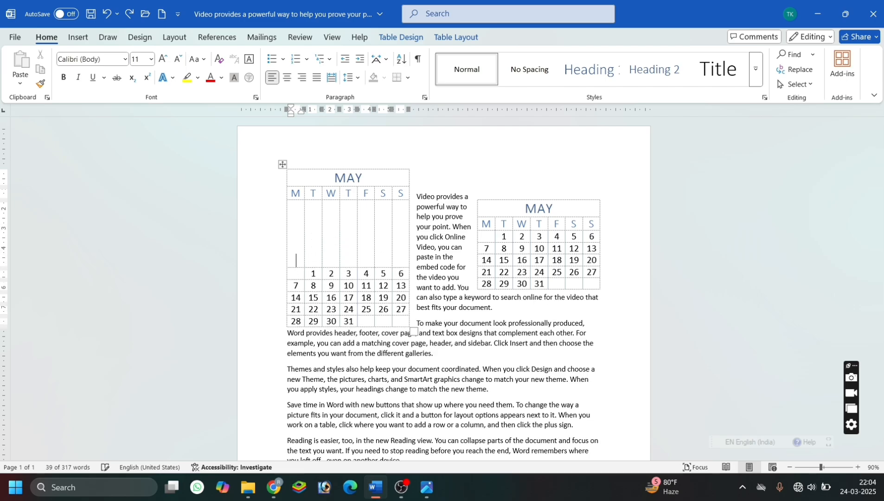
{"action": "key", "text": "ctrl+z"}
{"action": "key", "text": "ctrl+z"}
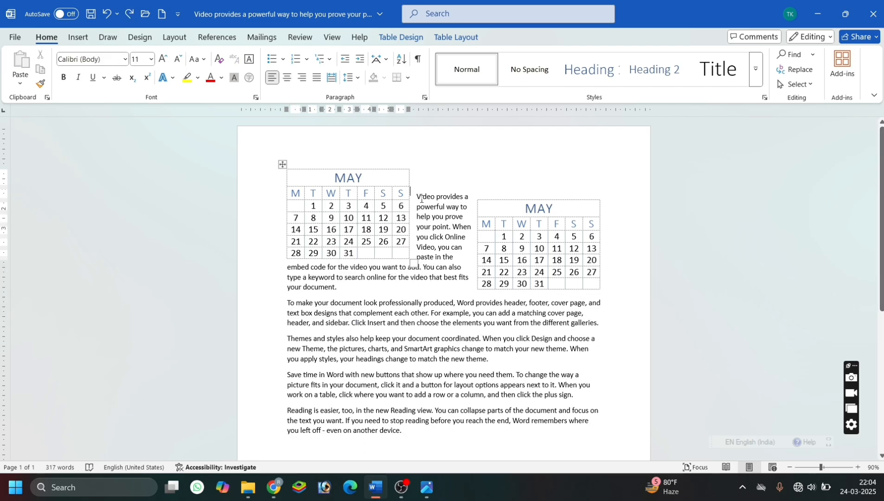
Step: Add blank paragraphs before the opening paragraph to push the body text below the calendars
{"action": "left_click", "coordinate": [420, 197]}
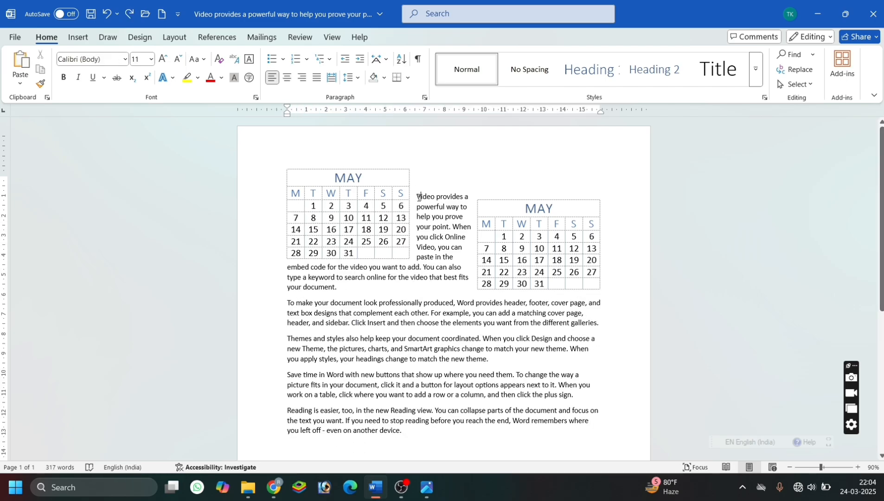
{"action": "key", "text": "Return"}
{"action": "key", "text": "Return"}
{"action": "key", "text": "Return"}
{"action": "key", "text": "Return"}
{"action": "key", "text": "Return"}
{"action": "key", "text": "Return"}
{"action": "key", "text": "Return"}
{"action": "key", "text": "Return"}
{"action": "key", "text": "Return"}
{"action": "key", "text": "Return"}
{"action": "key", "text": "Return"}
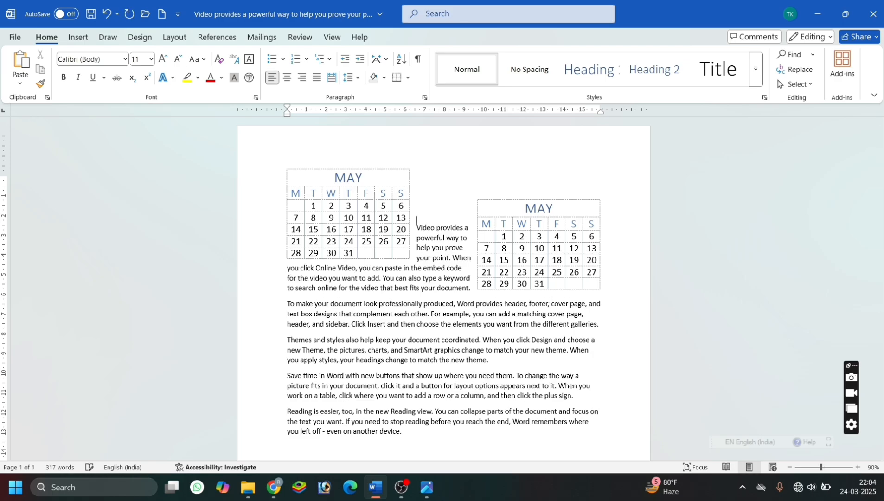
{"action": "key", "text": "Return"}
{"action": "key", "text": "Return"}
{"action": "key", "text": "Return"}
{"action": "key", "text": "Return"}
{"action": "key", "text": "Return"}
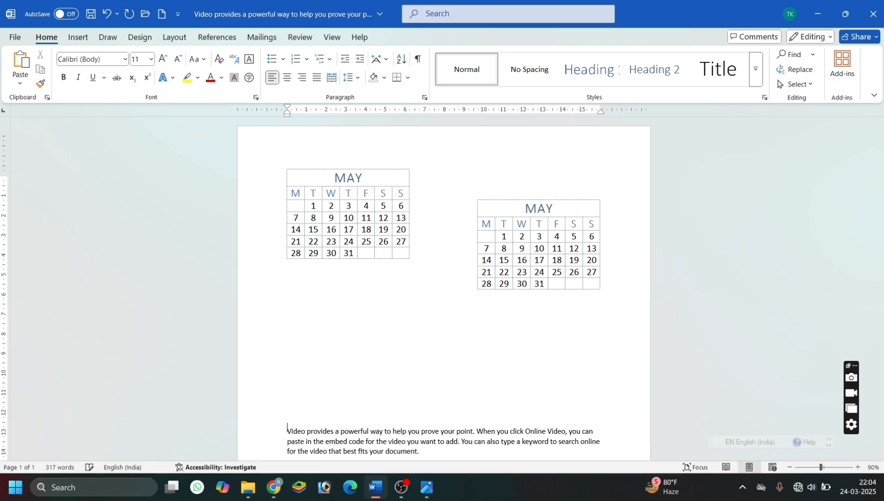
Step: Copy and reposition the May calendar to form a two-by-two grid of four calendars above the body text
{"action": "left_click", "coordinate": [495, 203]}
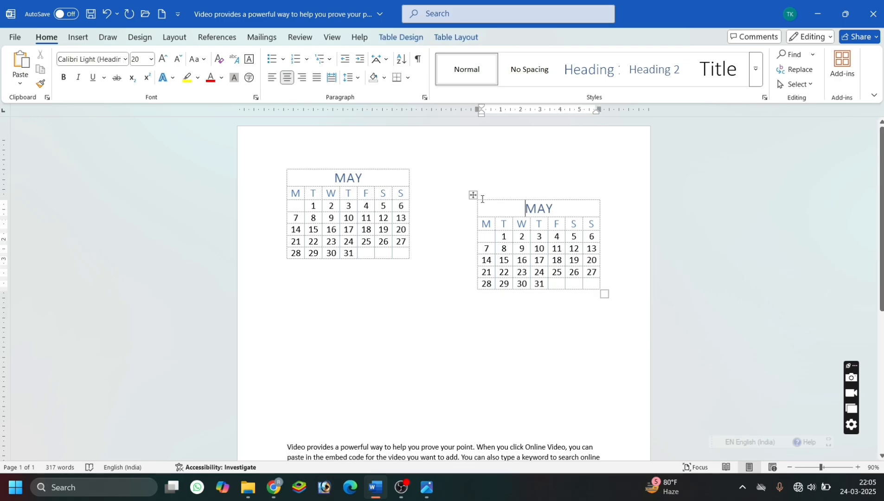
{"action": "left_click_drag", "start_coordinate": [473, 194], "coordinate": [283, 300]}
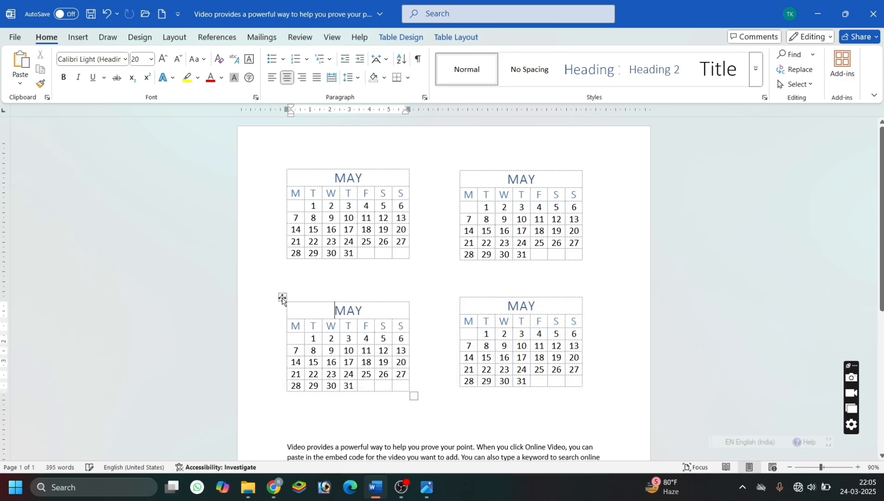
Step: Change the month title of the upper-right May calendar in the grid to JUNE
{"action": "left_click", "coordinate": [359, 177]}
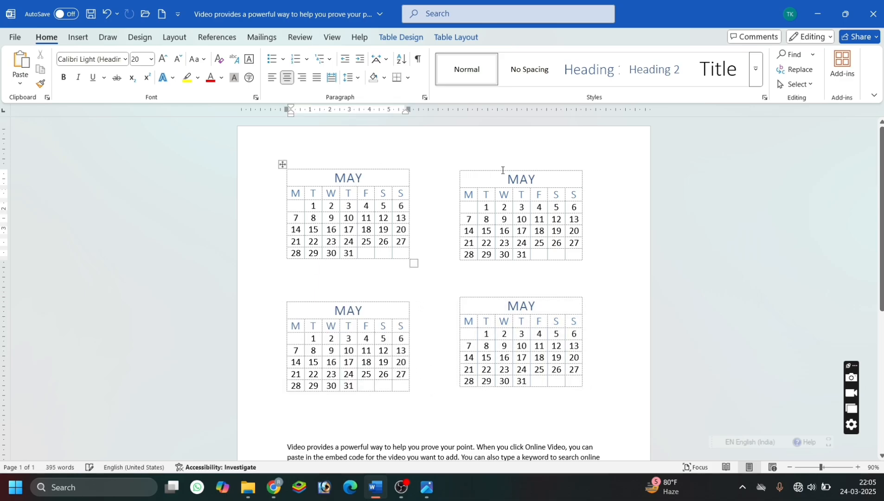
{"action": "double_click", "coordinate": [544, 179]}
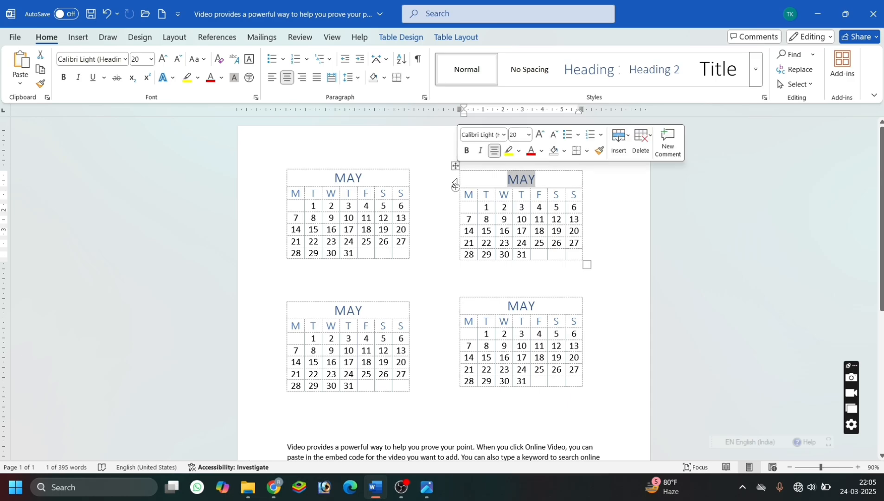
{"action": "type", "text": "JUNE"}
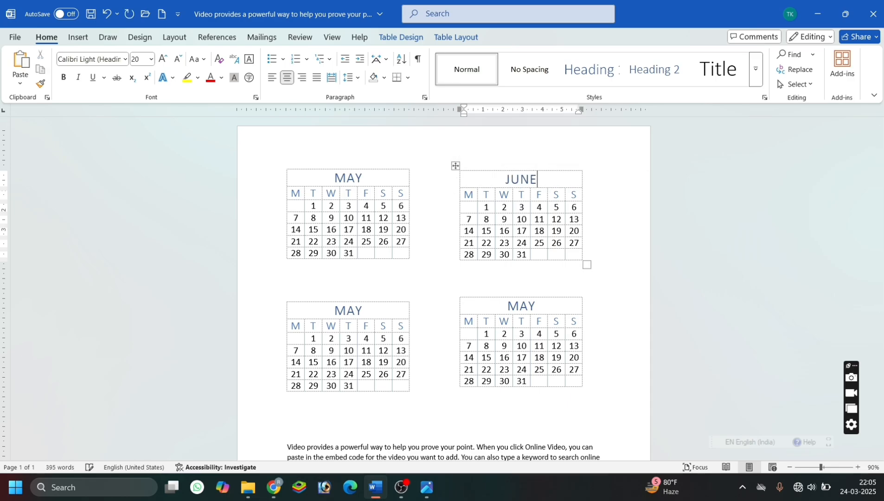
Step: Renumber the first week of the June calendar so Tuesday is blank and Wednesday to Friday read 1, 2 and 3
{"action": "left_click", "coordinate": [507, 205]}
{"action": "key", "text": "BackSpace"}
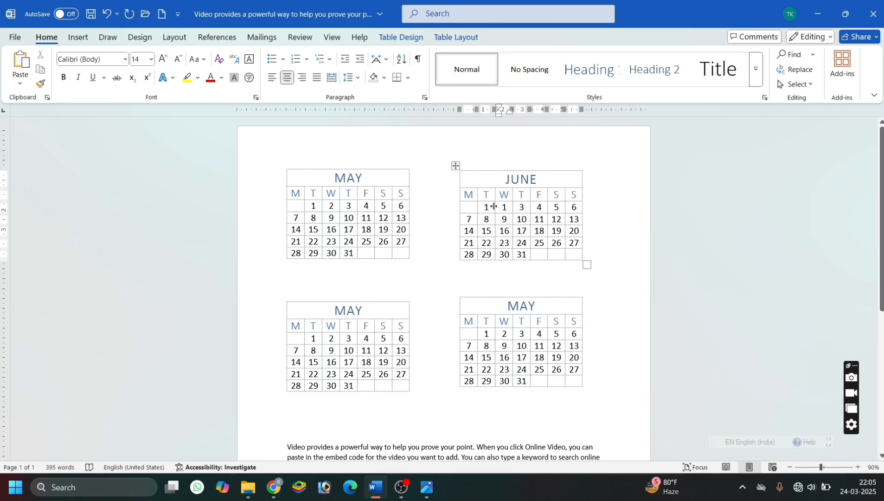
{"action": "left_click", "coordinate": [492, 206]}
{"action": "key", "text": "BackSpace"}
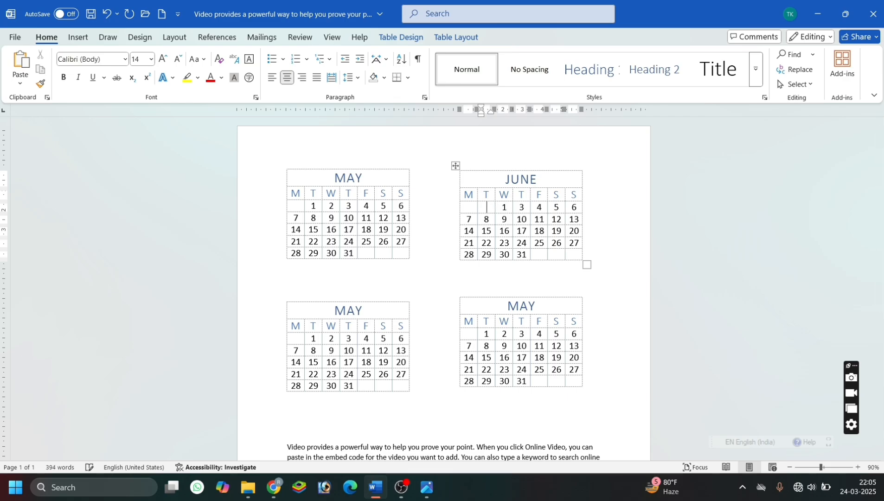
{"action": "left_click", "coordinate": [524, 210]}
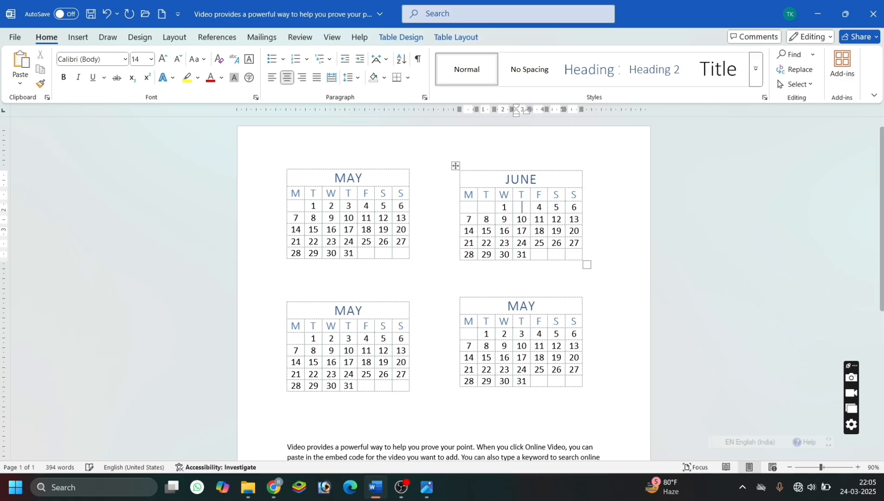
{"action": "key", "text": "BackSpace"}
{"action": "type", "text": "2"}
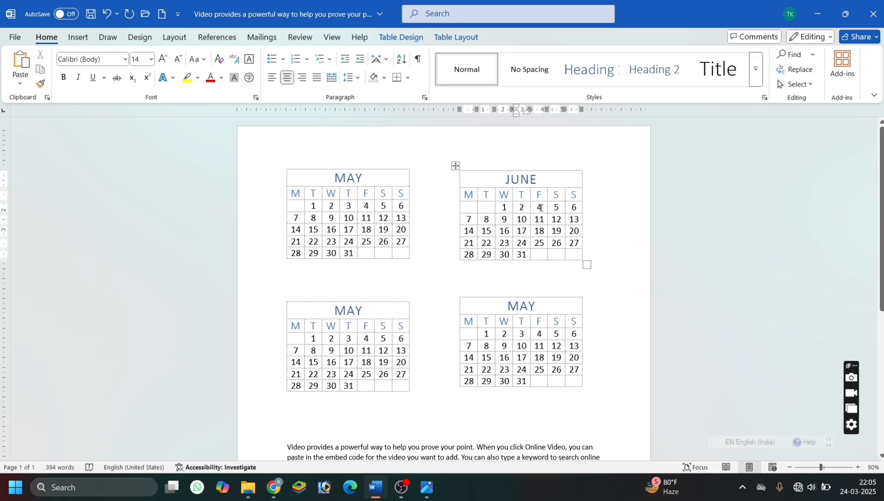
{"action": "left_click", "coordinate": [541, 207]}
{"action": "key", "text": "BackSpace"}
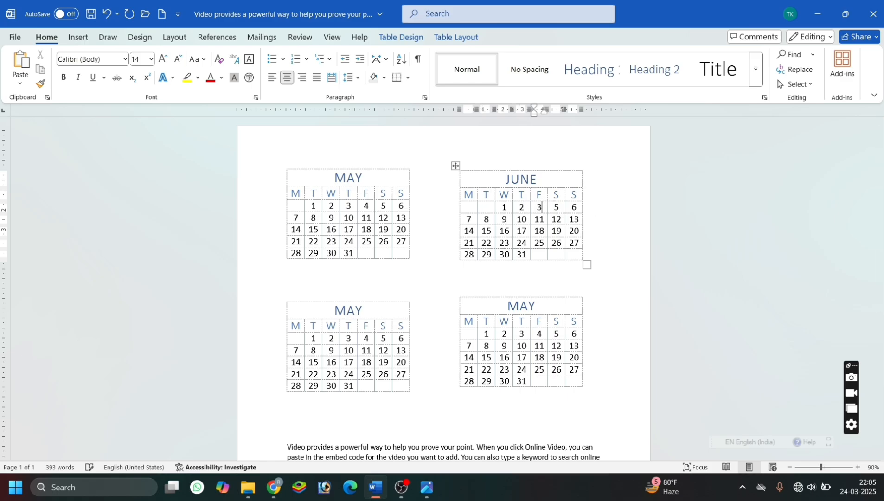
Step: Delete the June calendar and the May calendar beside it from the upper row of the grid
{"action": "left_click", "coordinate": [455, 165]}
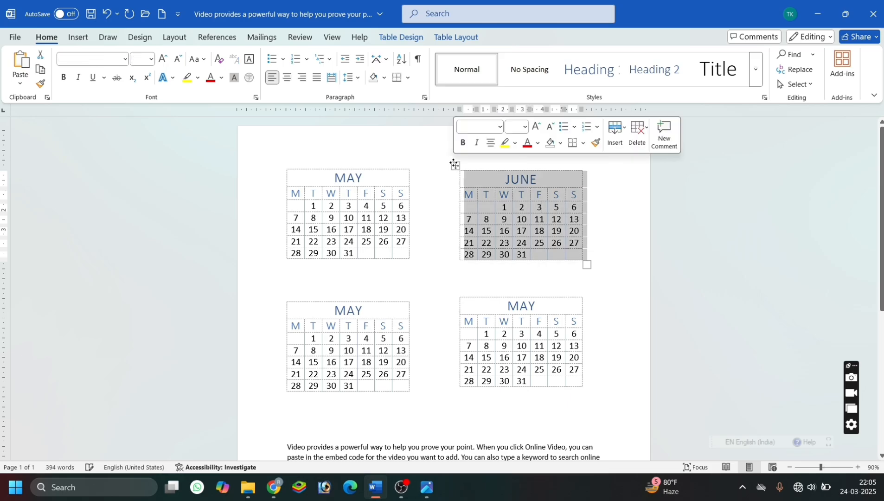
{"action": "key", "text": "BackSpace"}
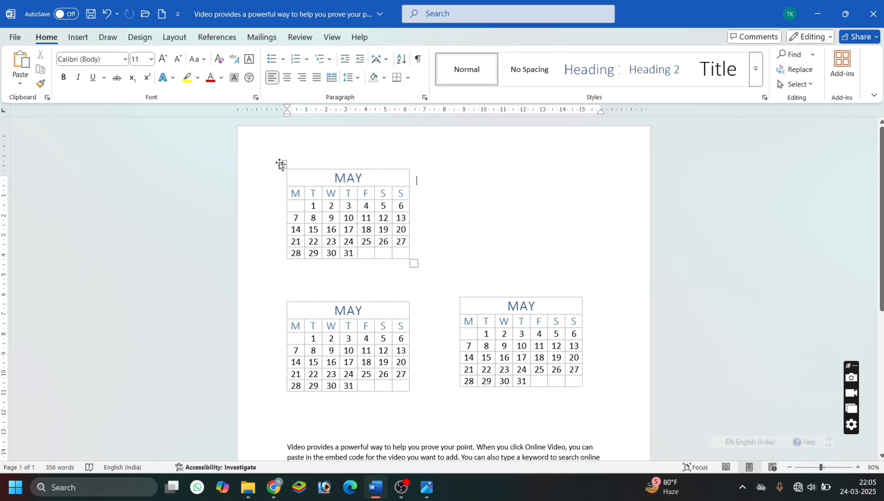
{"action": "left_click", "coordinate": [280, 165]}
{"action": "key", "text": "BackSpace"}
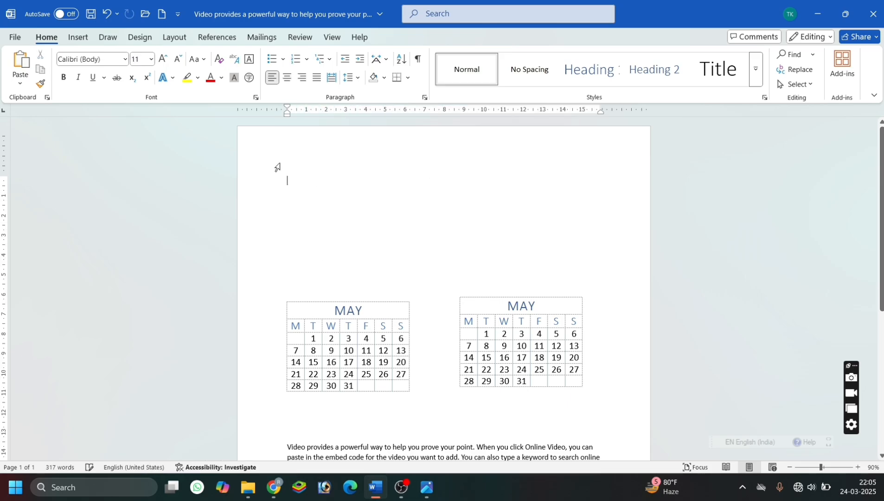
{"action": "left_click", "coordinate": [79, 38]}
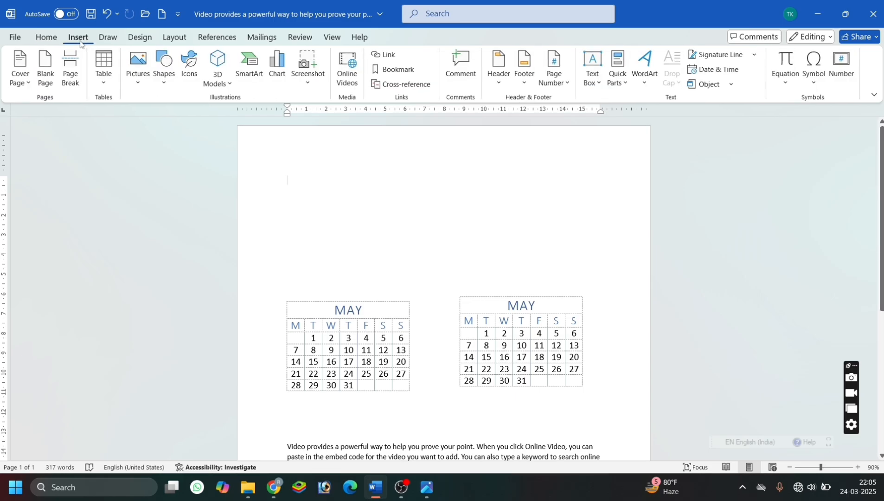
{"action": "left_click", "coordinate": [101, 72]}
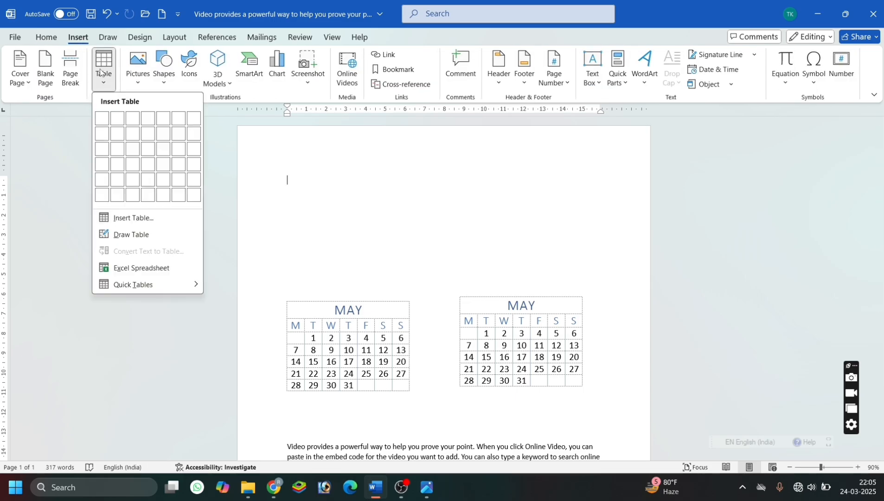
{"action": "left_click", "coordinate": [240, 101]}
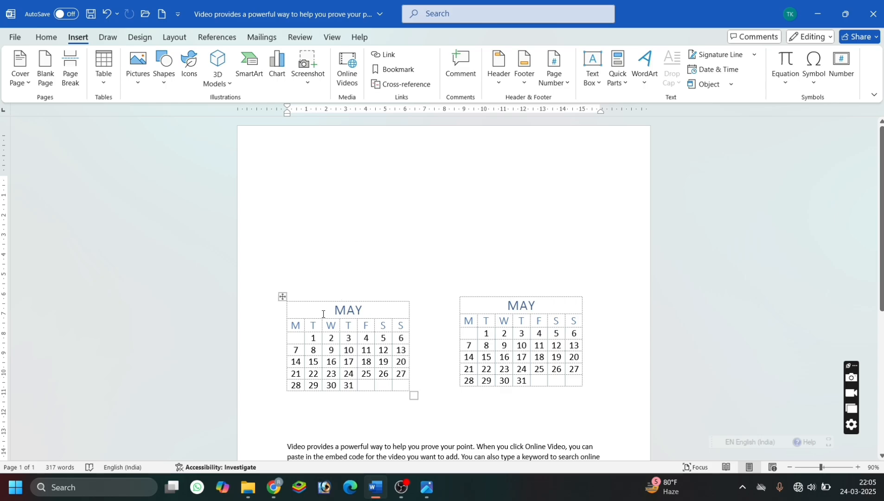
Step: Delete the left one of the two remaining May calendars above the body text
{"action": "left_click", "coordinate": [282, 298]}
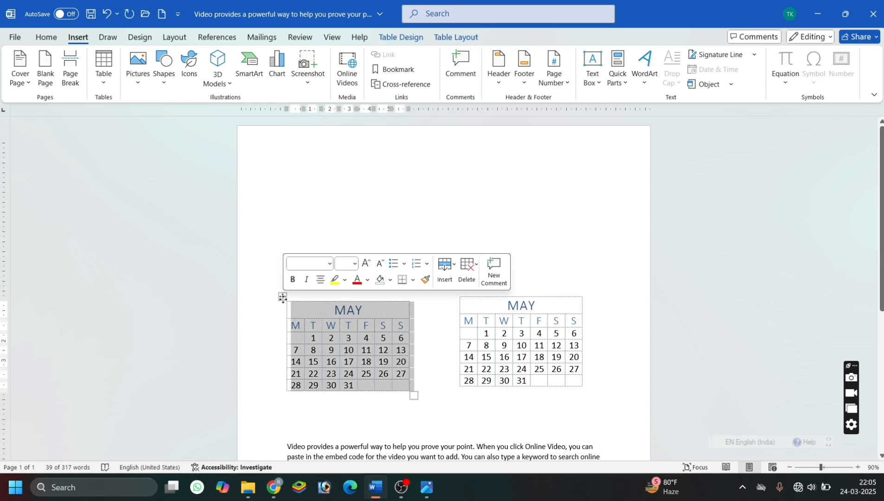
{"action": "key", "text": "BackSpace"}
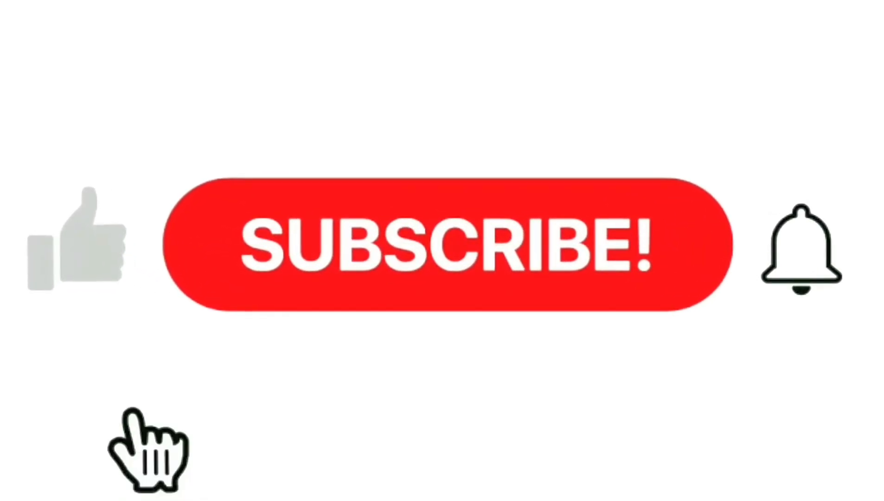